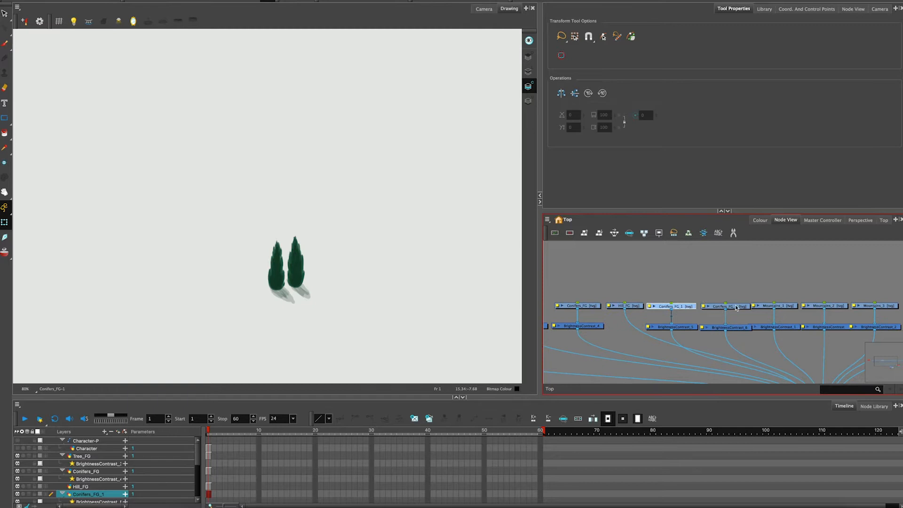
Examine the individual drawings of the background layers from Conifers_FG_2 through the mountains to Sky, ending on the composed scene
{"action": "left_click", "coordinate": [725, 306]}
{"action": "left_click", "coordinate": [775, 305]}
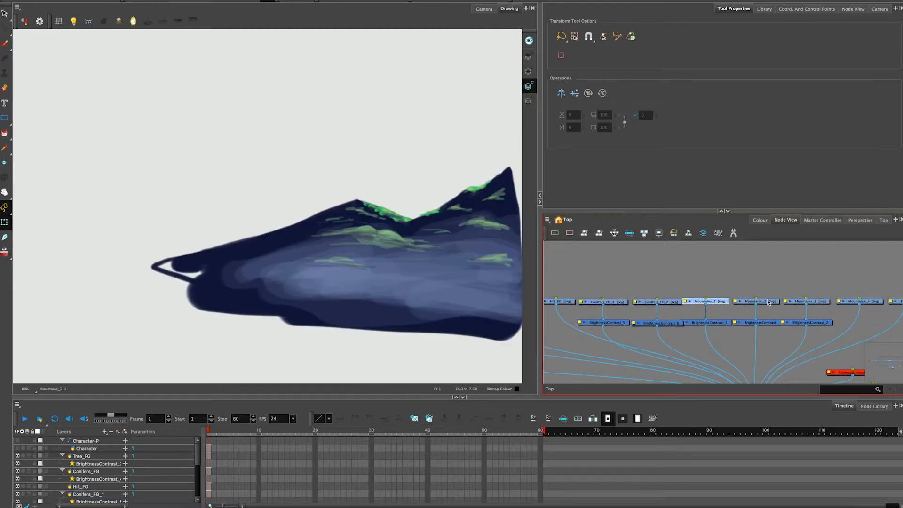
{"action": "left_click", "coordinate": [767, 301]}
{"action": "left_click", "coordinate": [825, 302]}
{"action": "left_click_drag", "start_coordinate": [812, 284], "coordinate": [730, 279]}
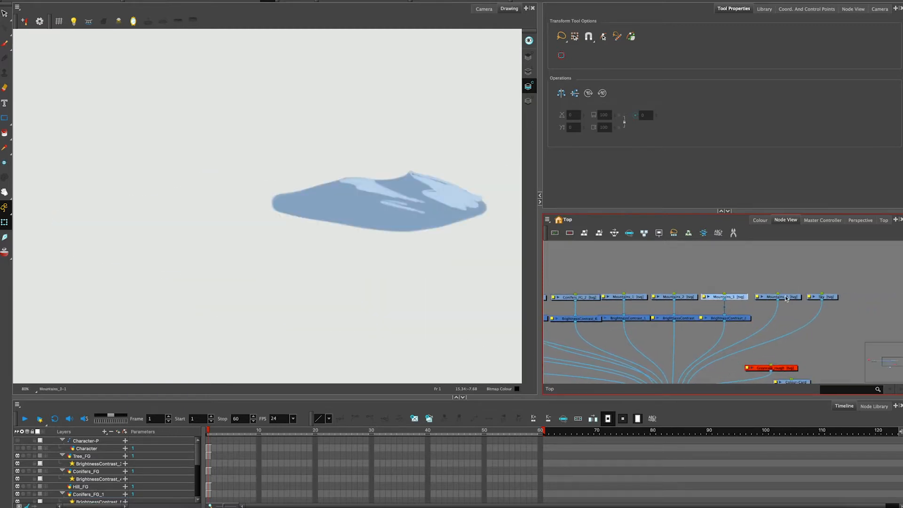
{"action": "left_click", "coordinate": [786, 298]}
{"action": "left_click", "coordinate": [821, 299]}
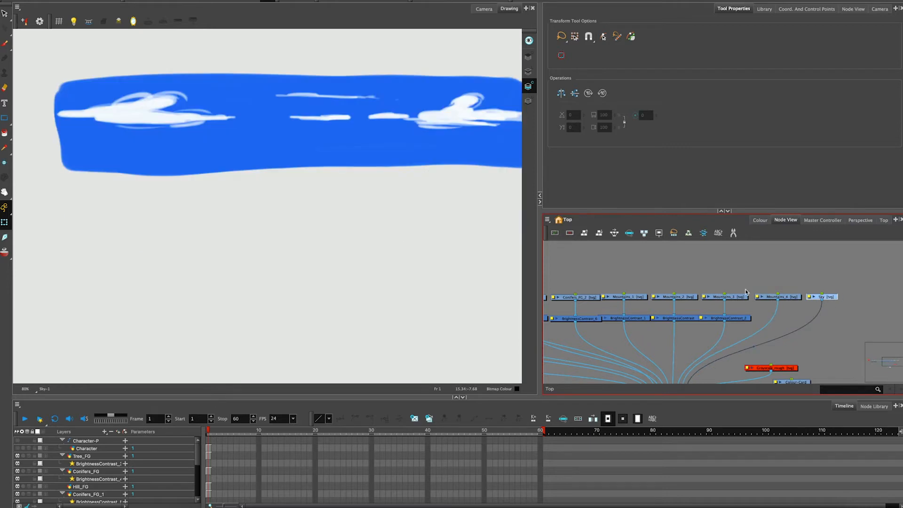
{"action": "left_click", "coordinate": [483, 9]}
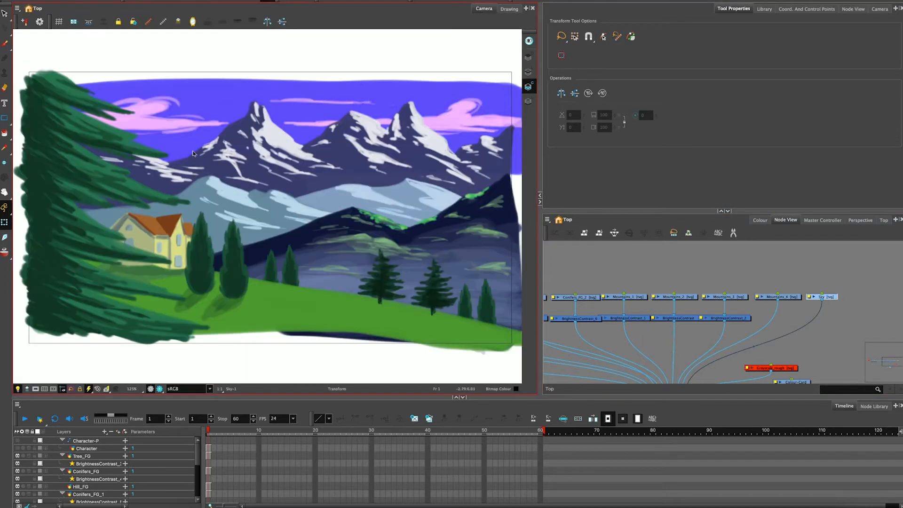
{"action": "left_click", "coordinate": [564, 348]}
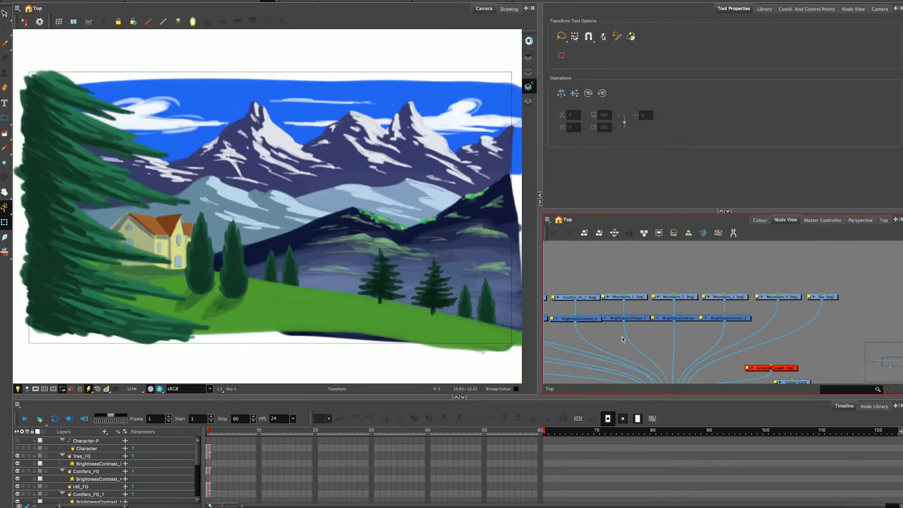
Examine the BrightnessContrast nodes between the layers and the composite, and preview their effect in a rendered view of the scene
{"action": "left_click_drag", "start_coordinate": [623, 339], "coordinate": [772, 337]}
{"action": "left_click_drag", "start_coordinate": [710, 346], "coordinate": [694, 307]}
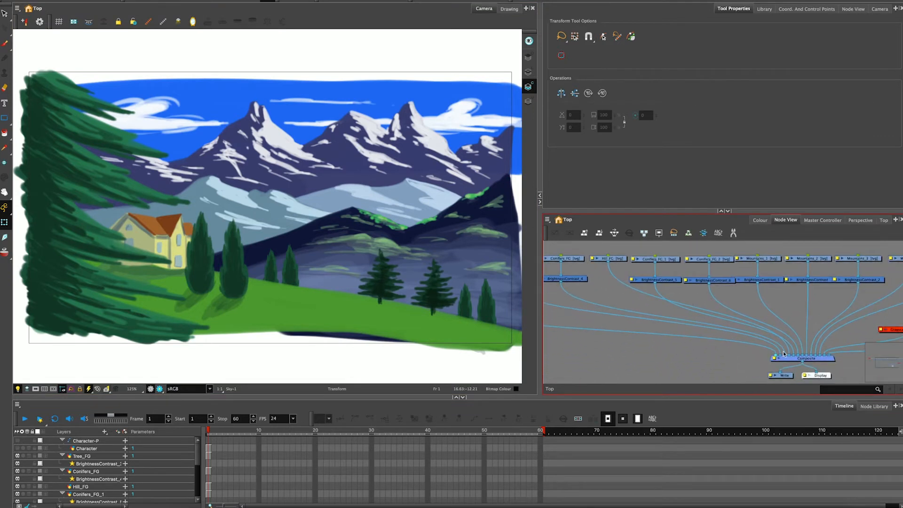
{"action": "left_click", "coordinate": [667, 281]}
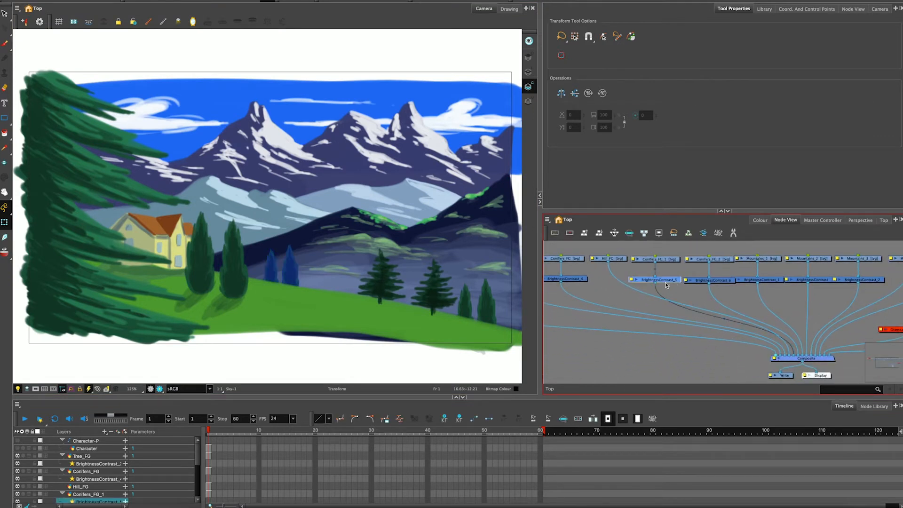
{"action": "left_click", "coordinate": [714, 281]}
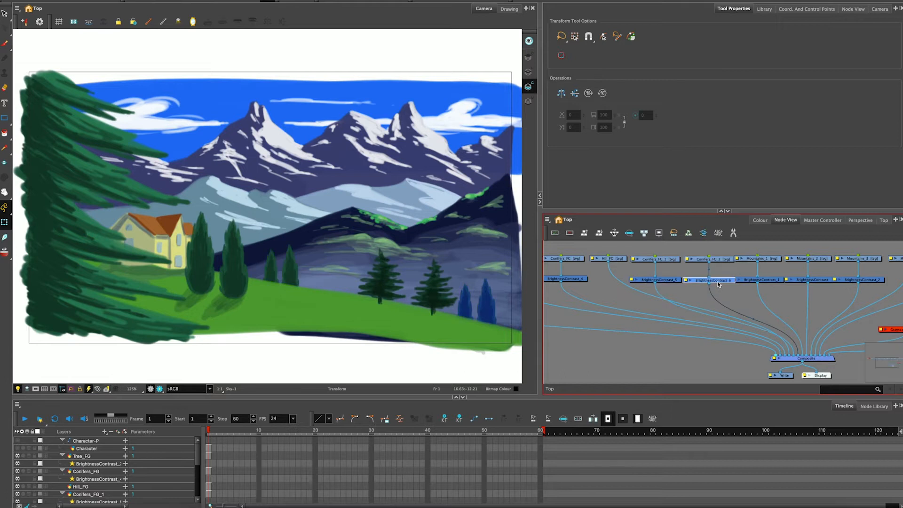
{"action": "left_click", "coordinate": [160, 389]}
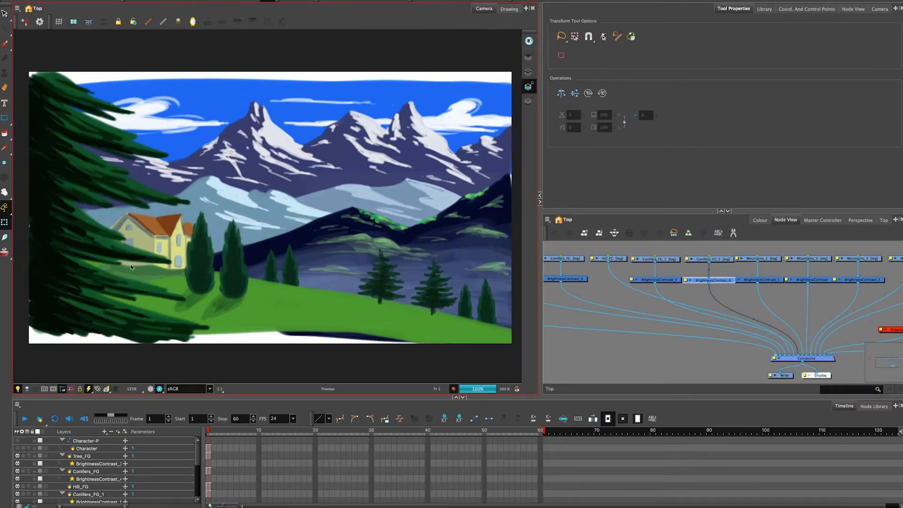
{"action": "left_click", "coordinate": [159, 389]}
{"action": "left_click_drag", "start_coordinate": [648, 293], "coordinate": [741, 312]}
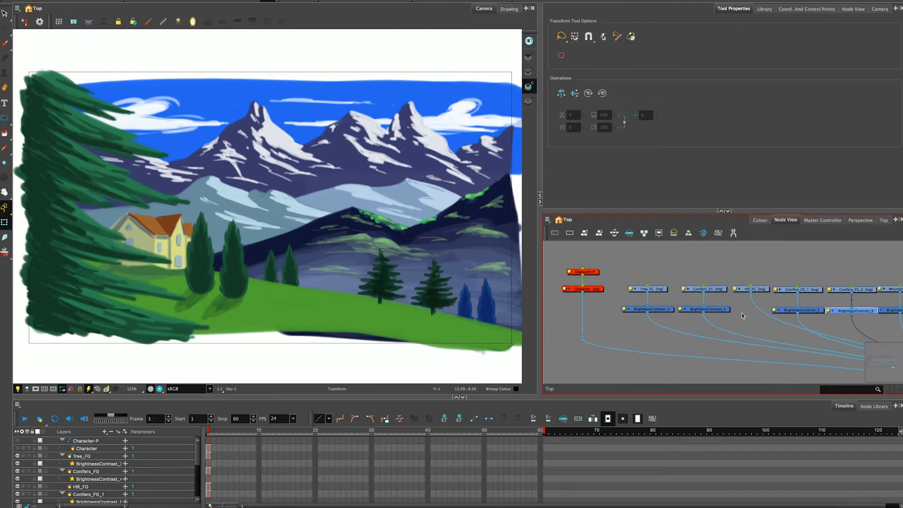
{"action": "left_click", "coordinate": [627, 329]}
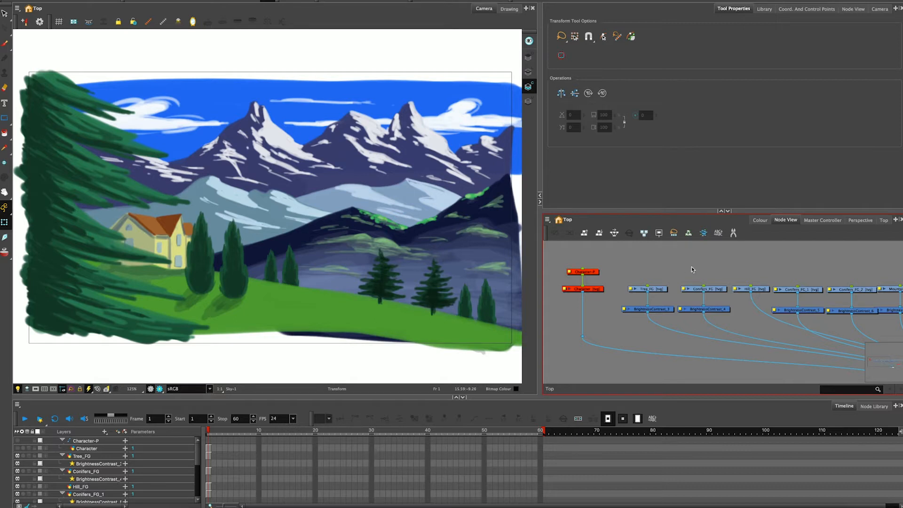
Examine the depth placement of the mountain, conifer and hill layers from the top view, ending back on the node network
{"action": "left_click", "coordinate": [884, 221]}
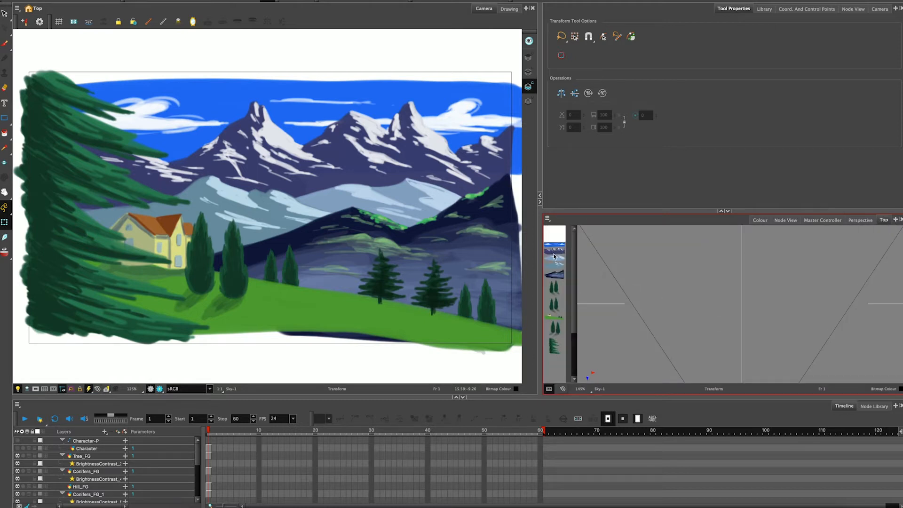
{"action": "left_click", "coordinate": [554, 273]}
{"action": "scroll", "coordinate": [640, 306], "scroll_direction": "down", "scroll_amount": 3}
{"action": "scroll", "coordinate": [640, 306], "scroll_direction": "up", "scroll_amount": 3}
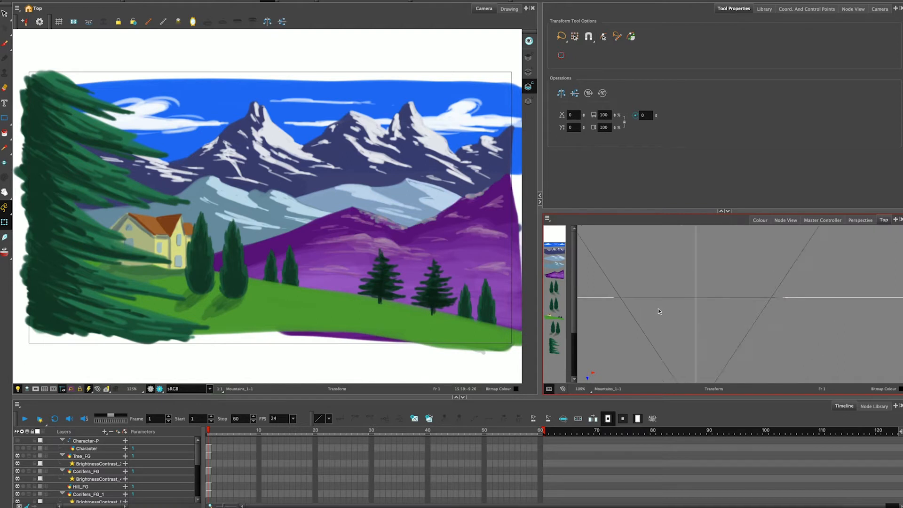
{"action": "left_click", "coordinate": [554, 303]}
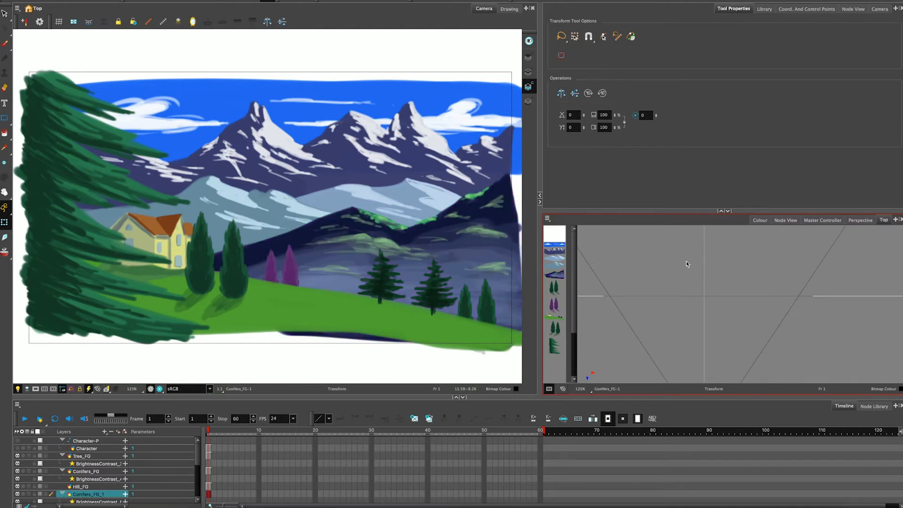
{"action": "scroll", "coordinate": [689, 270], "scroll_direction": "down", "scroll_amount": 3}
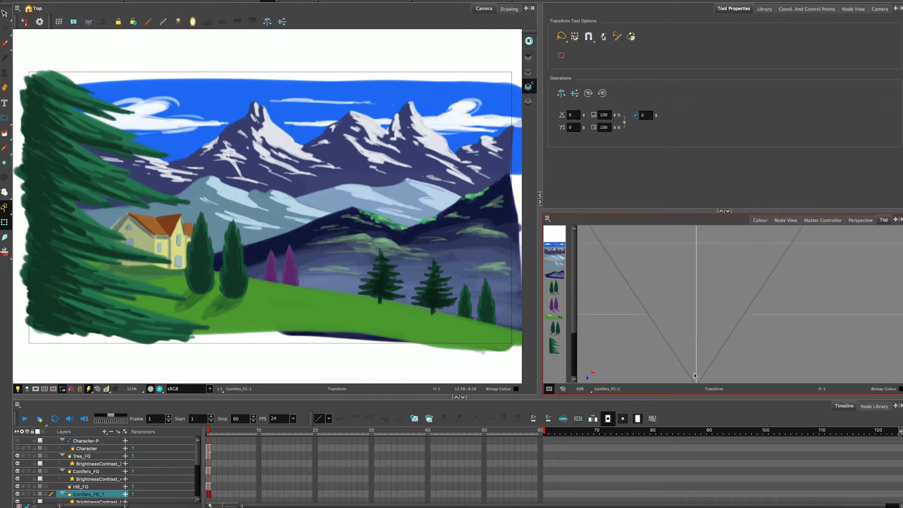
{"action": "scroll", "coordinate": [710, 308], "scroll_direction": "up", "scroll_amount": 4}
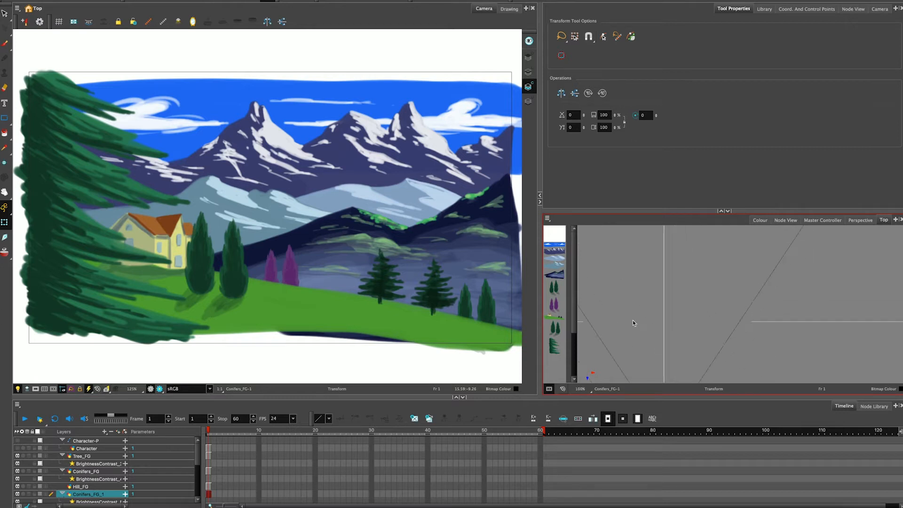
{"action": "left_click", "coordinate": [557, 329]}
{"action": "left_click", "coordinate": [554, 316]}
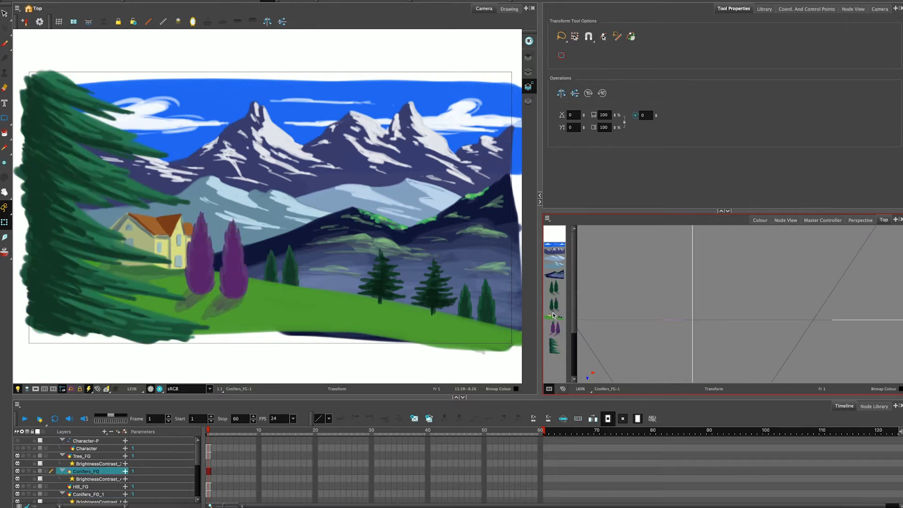
{"action": "left_click", "coordinate": [785, 220]}
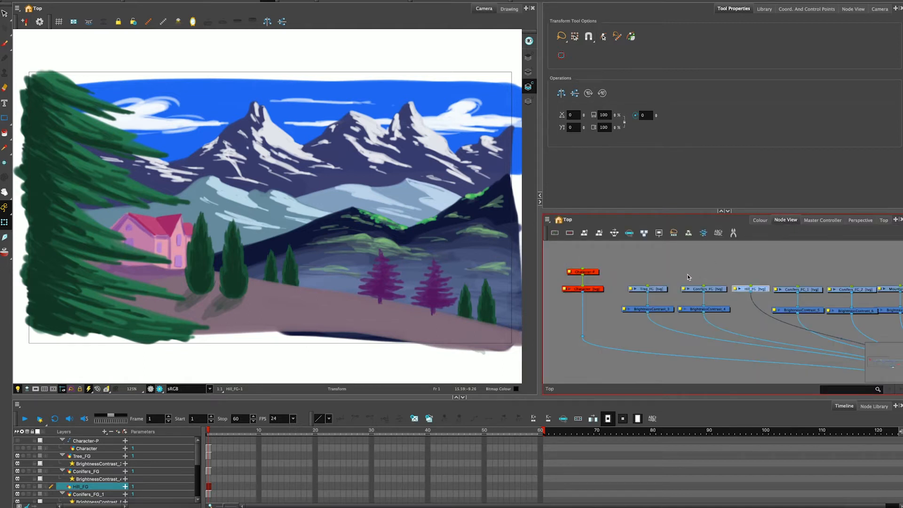
{"action": "left_click", "coordinate": [688, 277]}
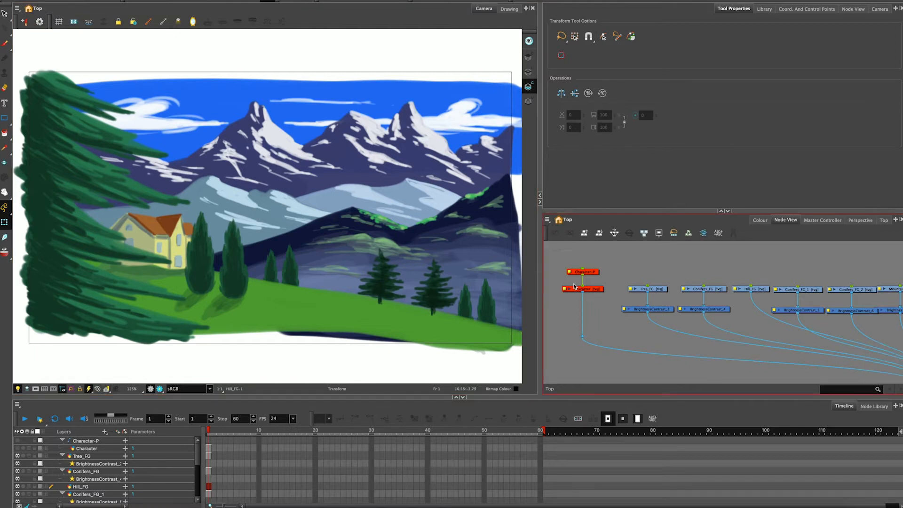
Enable the Character drawing and its Character-P peg so the monkey is included in the scene
{"action": "left_click", "coordinate": [583, 288]}
{"action": "key", "text": "a"}
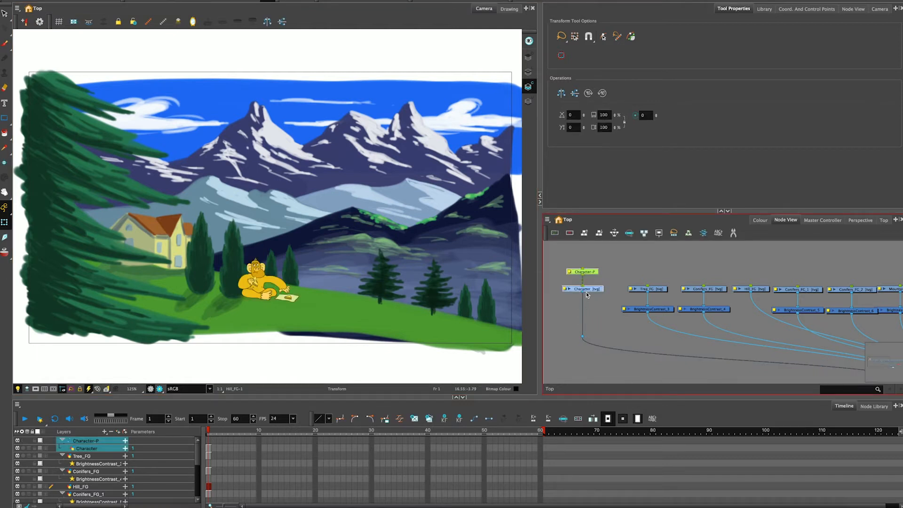
{"action": "scroll", "coordinate": [270, 286], "scroll_direction": "up", "scroll_amount": 5}
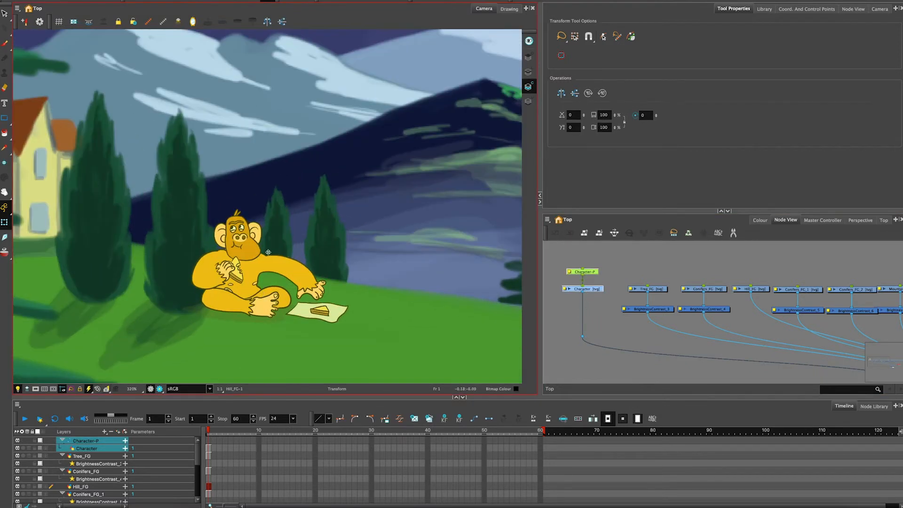
{"action": "left_click", "coordinate": [257, 194]}
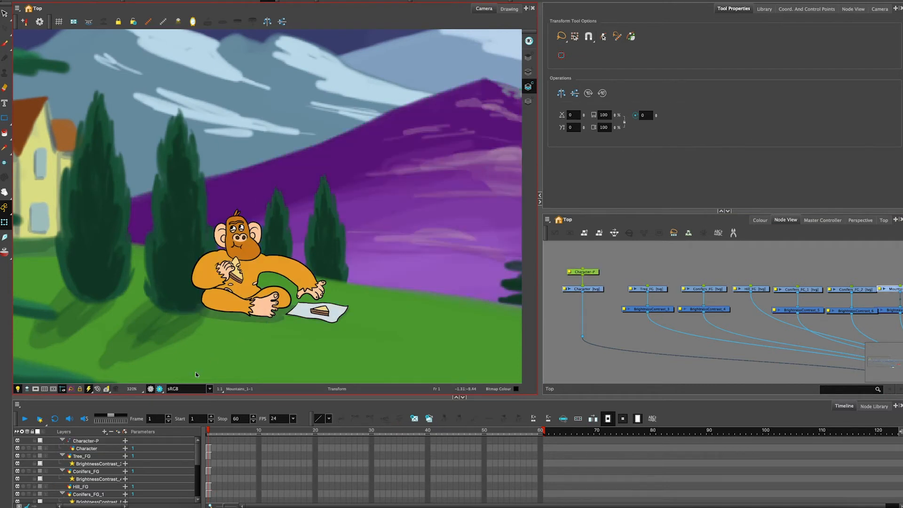
Inspect the character against the landscape in a rendered preview, ending back in the OpenGL view
{"action": "left_click", "coordinate": [159, 388]}
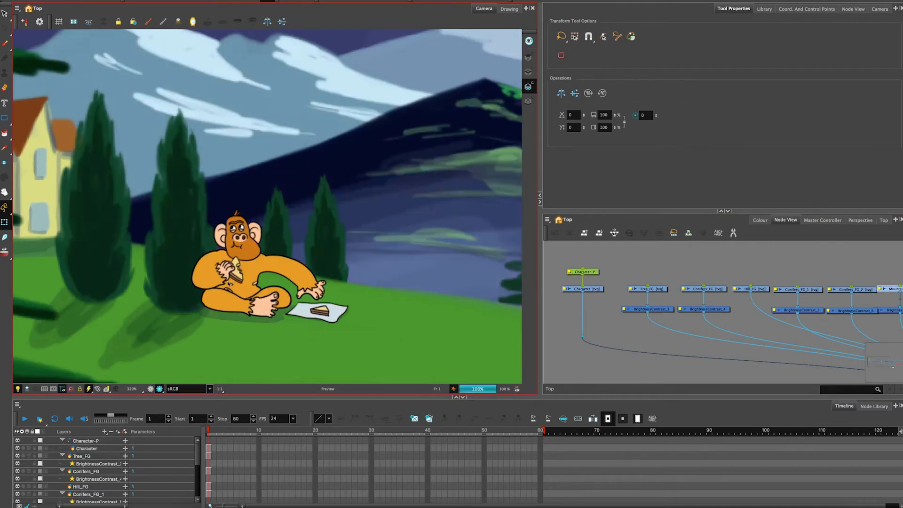
{"action": "scroll", "coordinate": [228, 284], "scroll_direction": "up", "scroll_amount": 2}
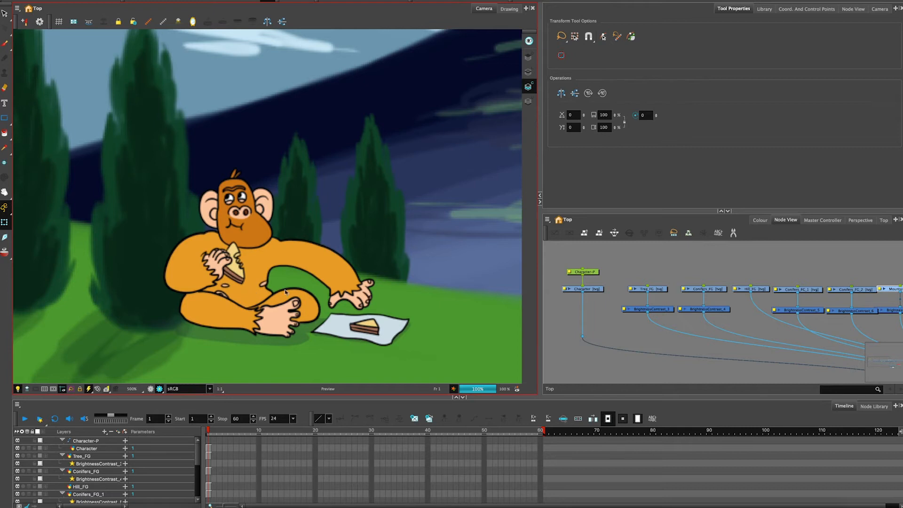
{"action": "scroll", "coordinate": [285, 291], "scroll_direction": "down", "scroll_amount": 4}
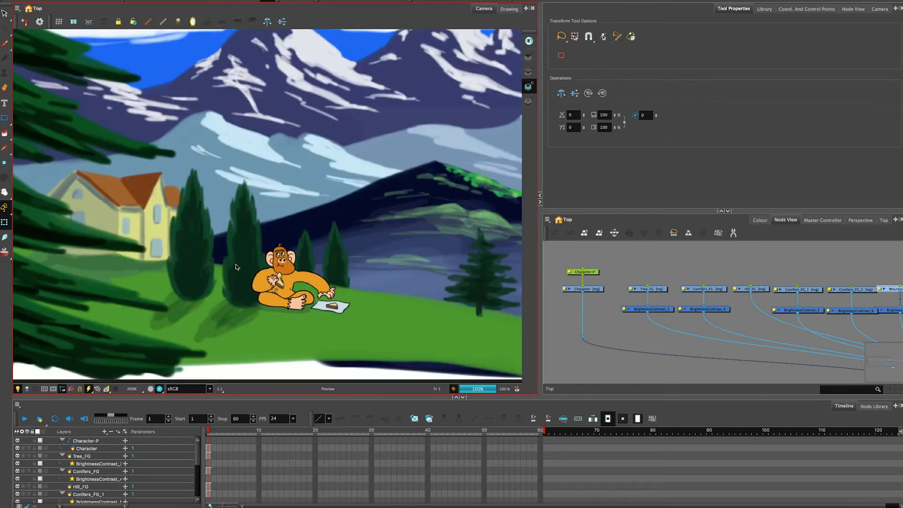
{"action": "scroll", "coordinate": [220, 280], "scroll_direction": "down", "scroll_amount": 1}
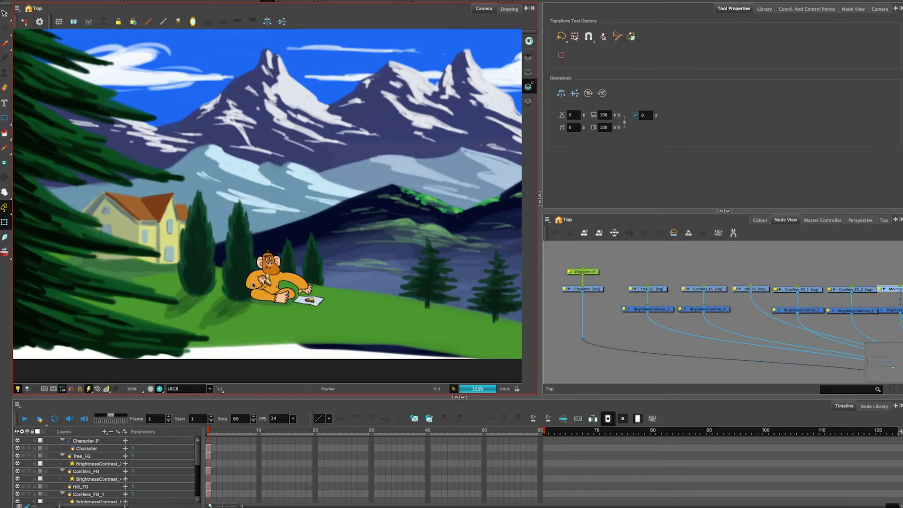
{"action": "scroll", "coordinate": [118, 181], "scroll_direction": "down", "scroll_amount": 3}
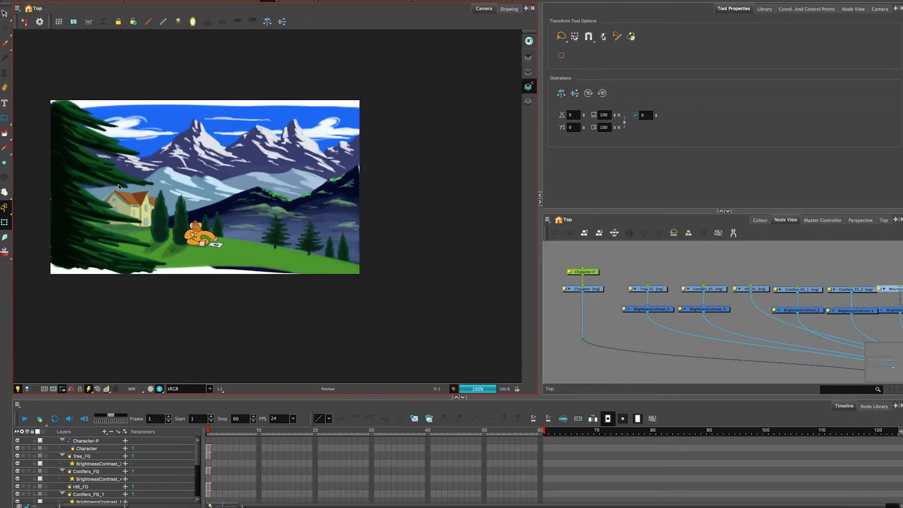
{"action": "scroll", "coordinate": [107, 159], "scroll_direction": "up", "scroll_amount": 1}
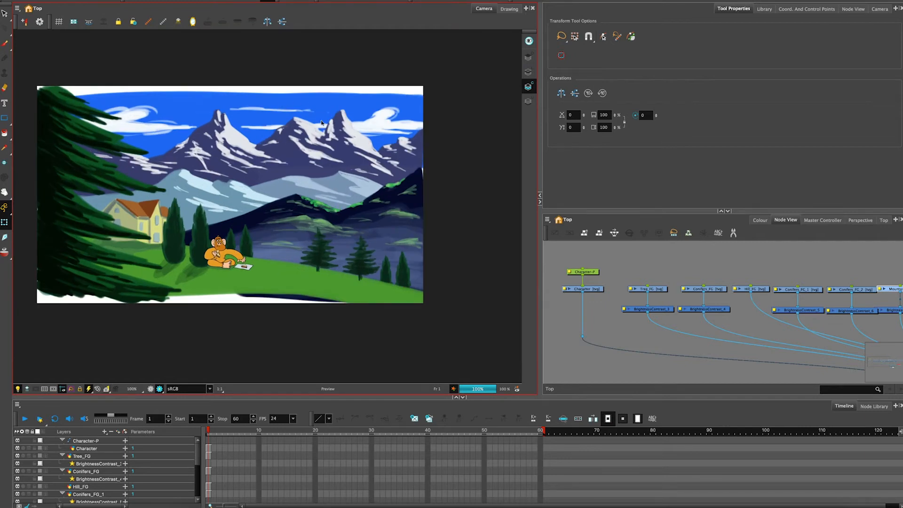
{"action": "left_click", "coordinate": [150, 388]}
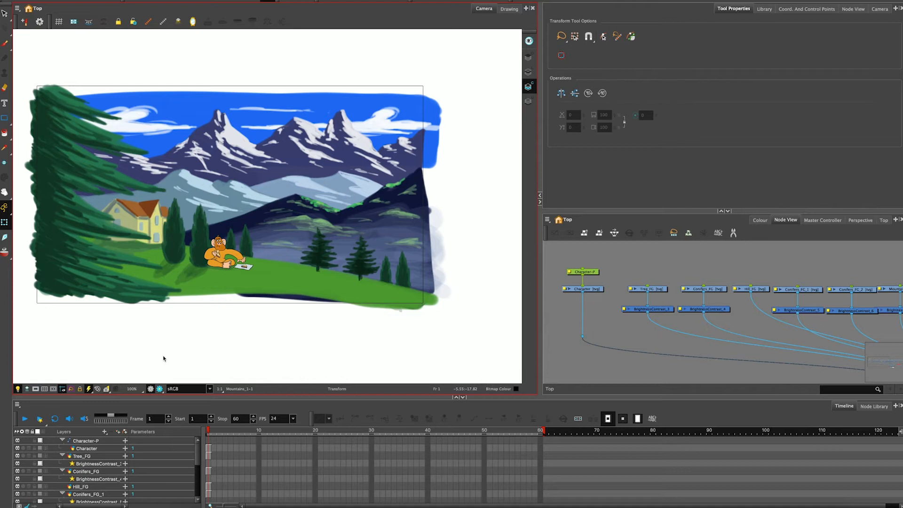
Widen the node network's workspace and fit the whole scene and the background layer nodes in their views
{"action": "left_click", "coordinate": [704, 269]}
{"action": "left_click_drag", "start_coordinate": [698, 267], "coordinate": [620, 283]}
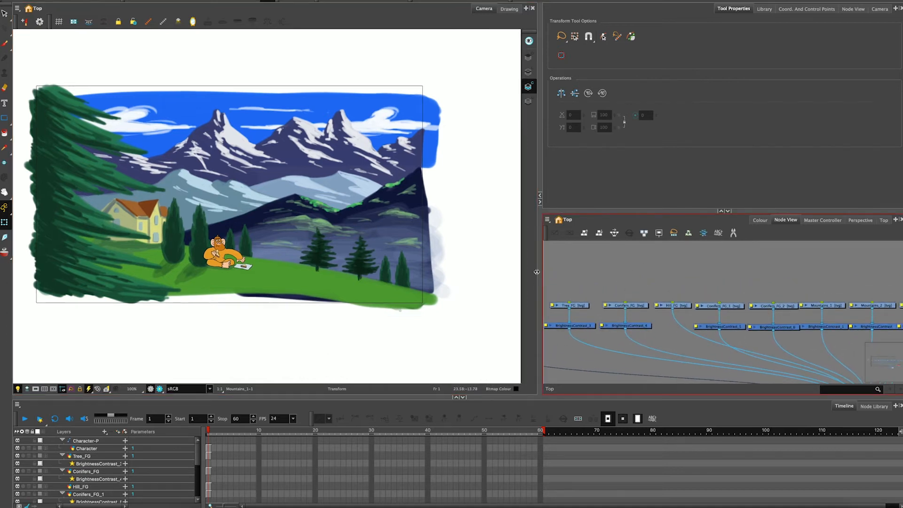
{"action": "left_click_drag", "start_coordinate": [541, 272], "coordinate": [431, 262]}
{"action": "left_click", "coordinate": [241, 304]}
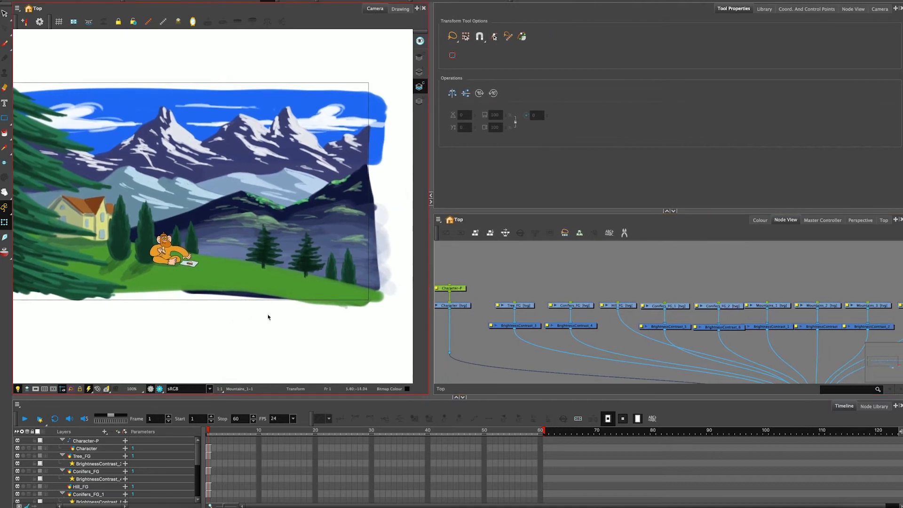
{"action": "key", "text": "space"}
{"action": "left_click_drag", "start_coordinate": [236, 313], "coordinate": [246, 293]}
{"action": "key", "text": "2"}
{"action": "key", "text": "space"}
{"action": "left_click", "coordinate": [532, 300]}
{"action": "key", "text": "2"}
{"action": "key", "text": "space"}
{"action": "left_click_drag", "start_coordinate": [574, 284], "coordinate": [538, 288]}
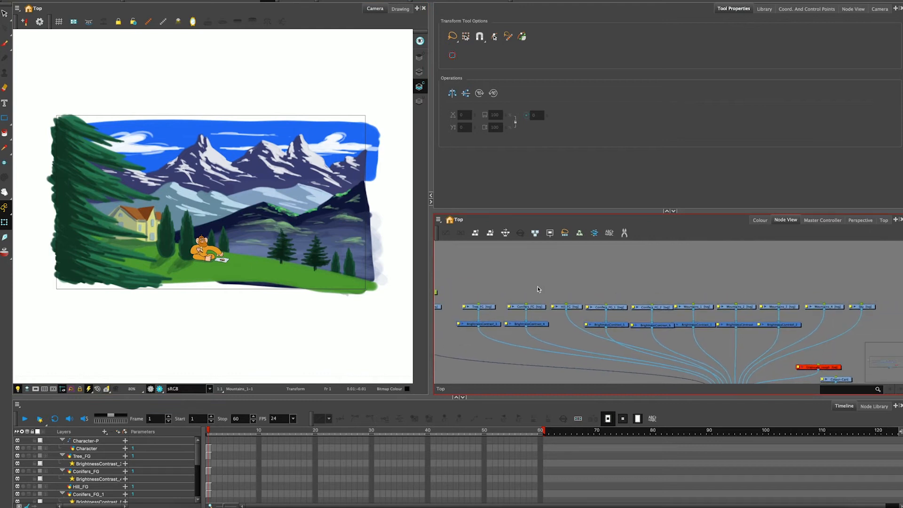
Add a parent peg to every background layer from Tree_FG to Sky and place the pegs directly above their drawings
{"action": "mouse_move", "coordinate": [478, 281]}
{"action": "left_mouse_down"}
{"action": "mouse_move", "coordinate": [567, 304]}
{"action": "mouse_move", "coordinate": [861, 311]}
{"action": "left_mouse_up"}
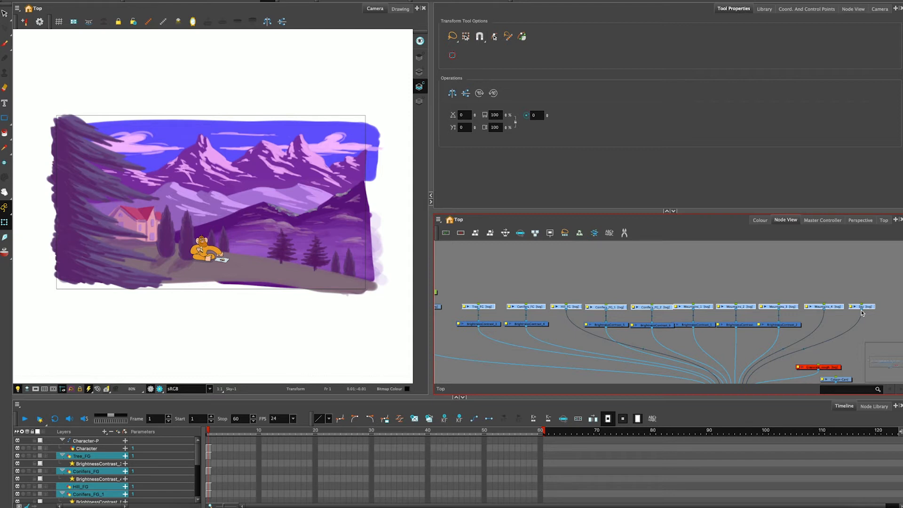
{"action": "key", "text": "ctrl+p"}
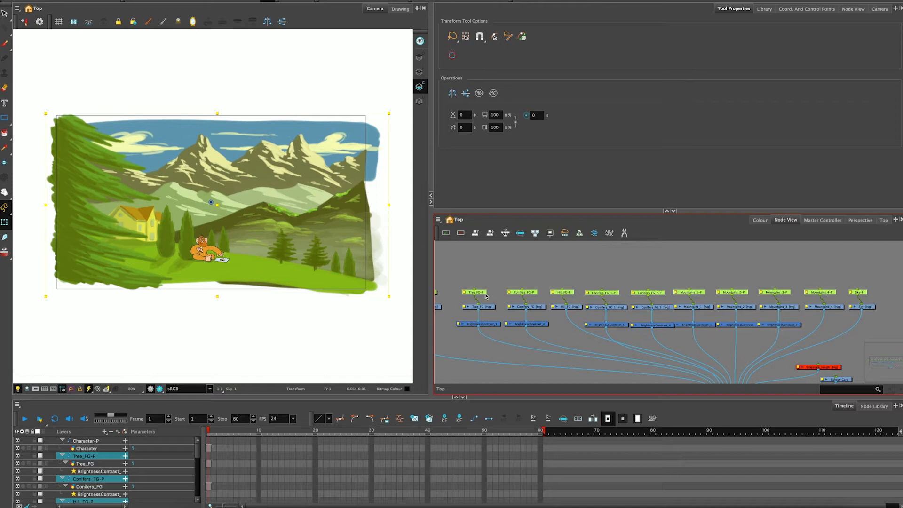
{"action": "left_click_drag", "start_coordinate": [486, 295], "coordinate": [489, 291]}
{"action": "left_click", "coordinate": [494, 276]}
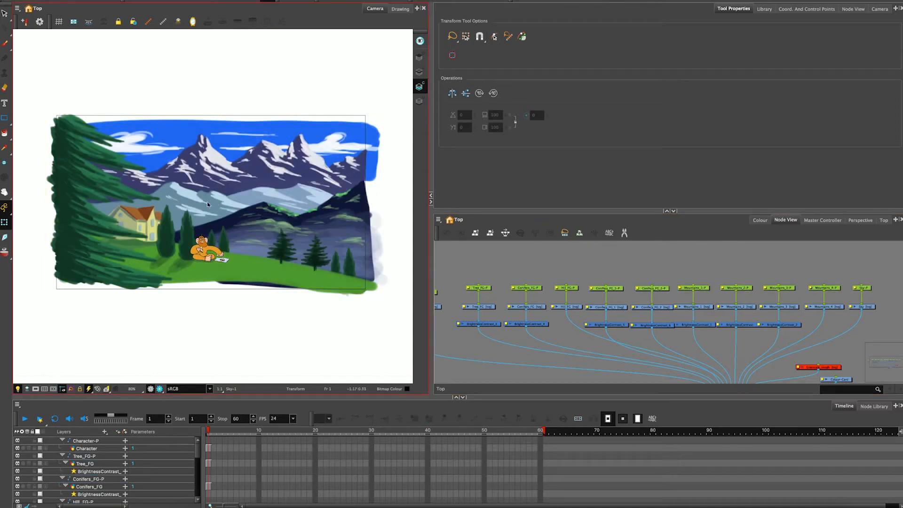
Move the Tree_FG foreground tree well towards the camera in the Top view with the Maintain Size tool, then return to the Transform tool
{"action": "scroll", "coordinate": [207, 204], "scroll_direction": "up", "scroll_amount": 2}
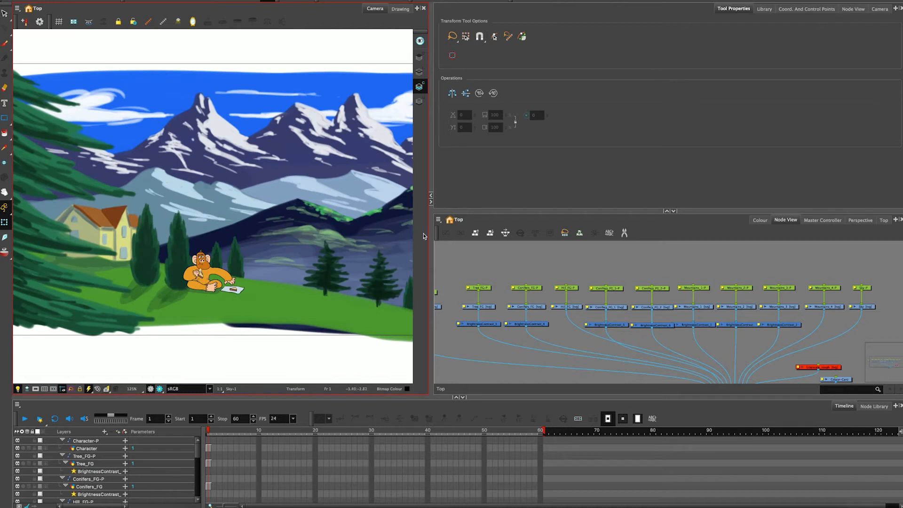
{"action": "left_click", "coordinate": [874, 221]}
{"action": "left_click", "coordinate": [883, 220]}
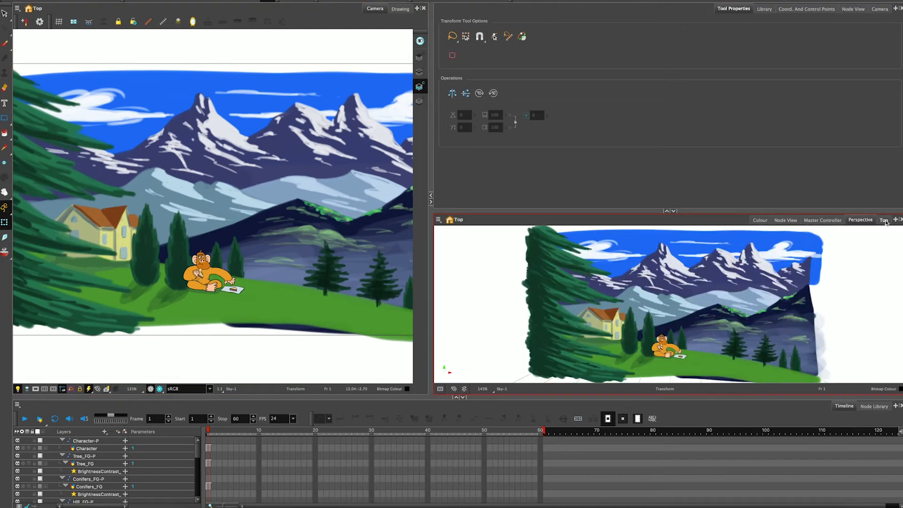
{"action": "scroll", "coordinate": [575, 310], "scroll_direction": "down", "scroll_amount": 1}
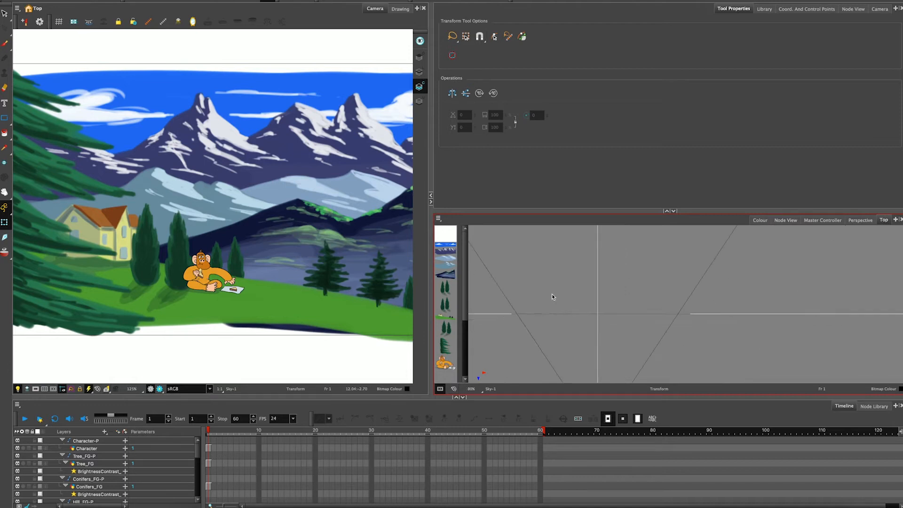
{"action": "key", "text": "space"}
{"action": "left_click_drag", "start_coordinate": [549, 282], "coordinate": [571, 273]}
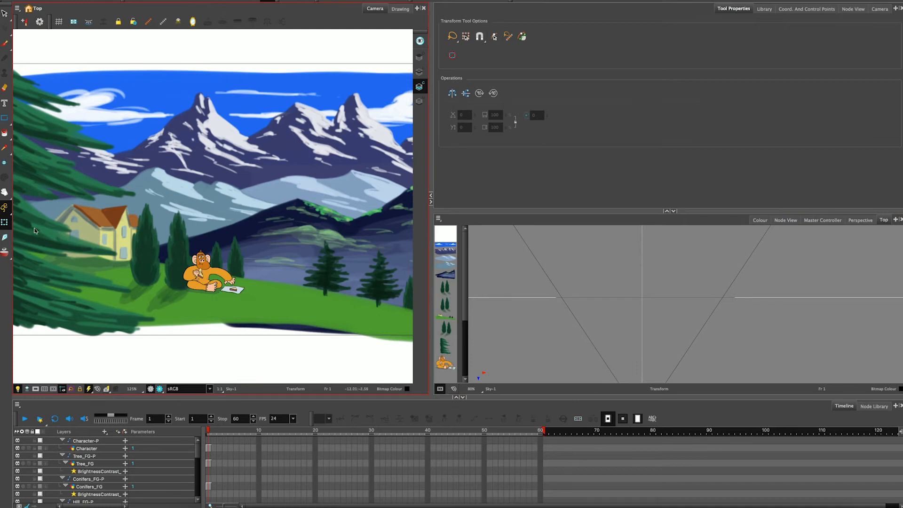
{"action": "left_click", "coordinate": [46, 177]}
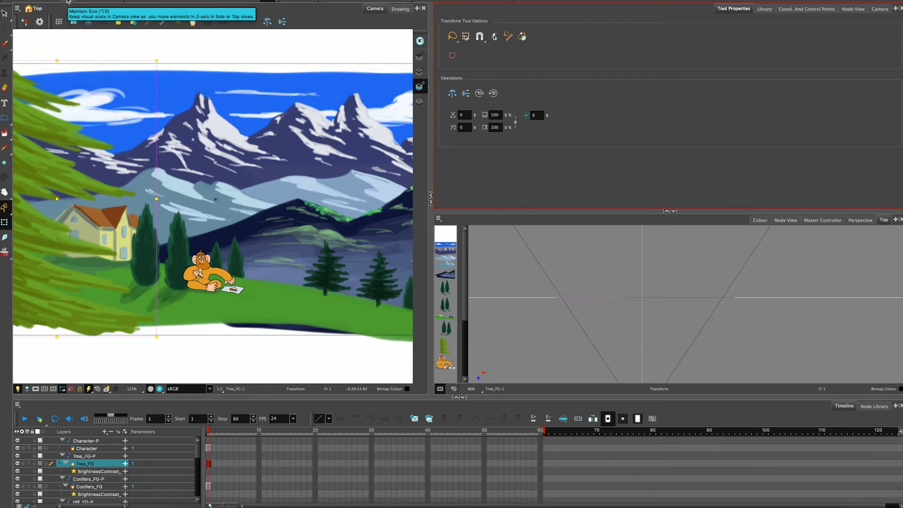
{"action": "left_click", "coordinate": [68, 2]}
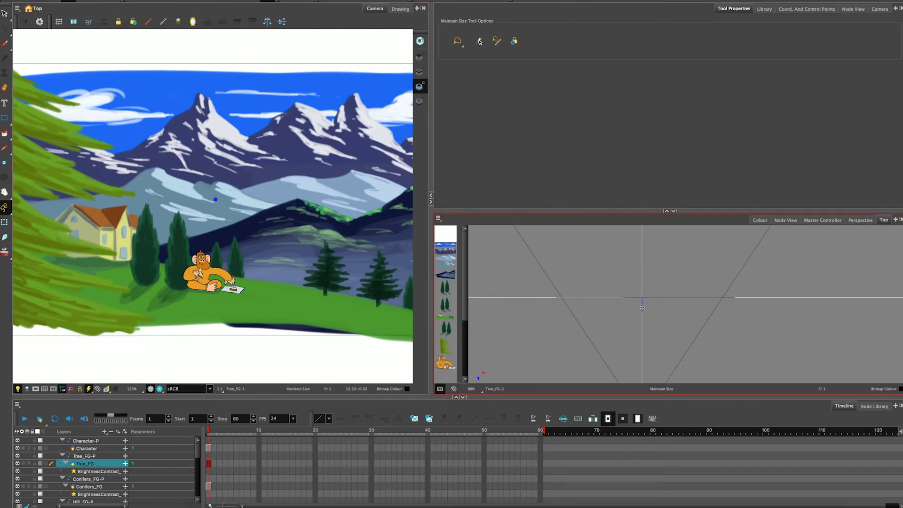
{"action": "left_click_drag", "start_coordinate": [645, 317], "coordinate": [651, 367]}
{"action": "left_click", "coordinate": [4, 221]}
{"action": "left_click", "coordinate": [142, 369]}
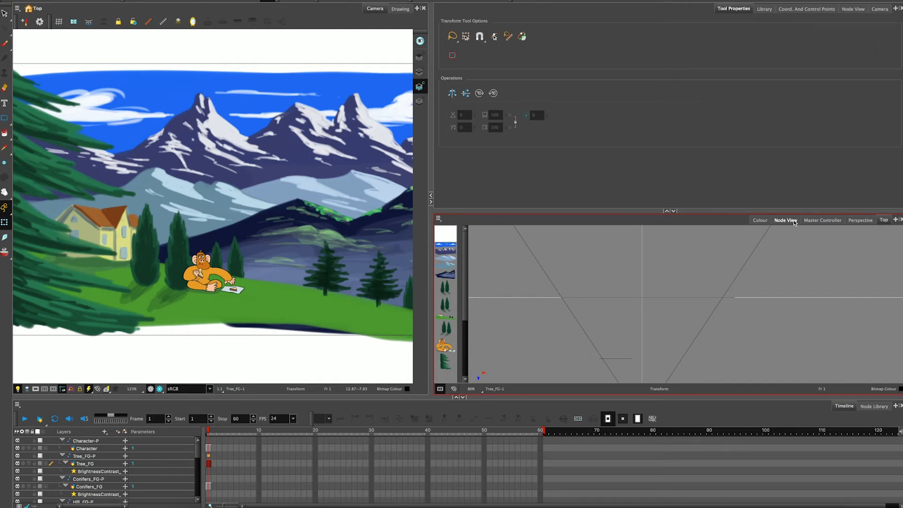
Examine the depth spacing of the landscape layers from different angles in the Perspective view
{"action": "left_click", "coordinate": [860, 220]}
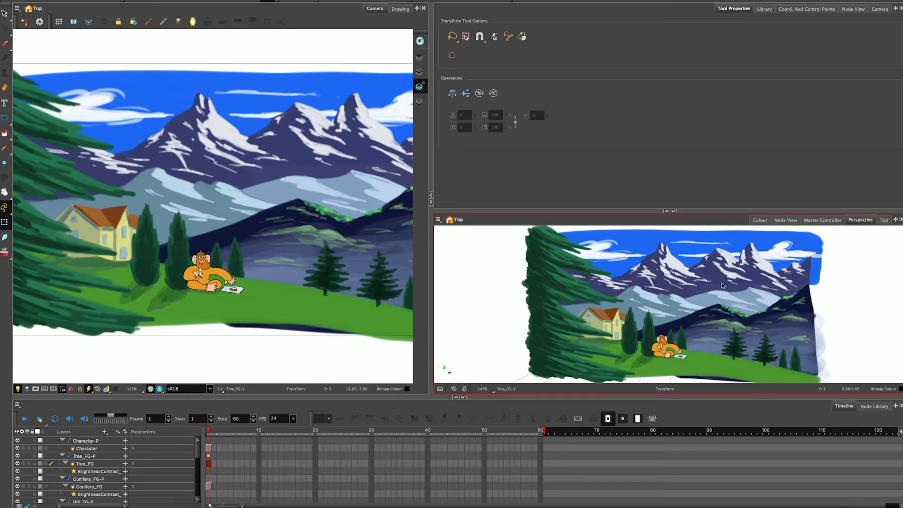
{"action": "key", "text": "super+alt"}
{"action": "left_click_drag", "start_coordinate": [714, 297], "coordinate": [671, 299]}
{"action": "scroll", "coordinate": [692, 309], "scroll_direction": "down", "scroll_amount": 5}
{"action": "scroll", "coordinate": [693, 309], "scroll_direction": "up", "scroll_amount": 4}
{"action": "key", "text": "super+alt"}
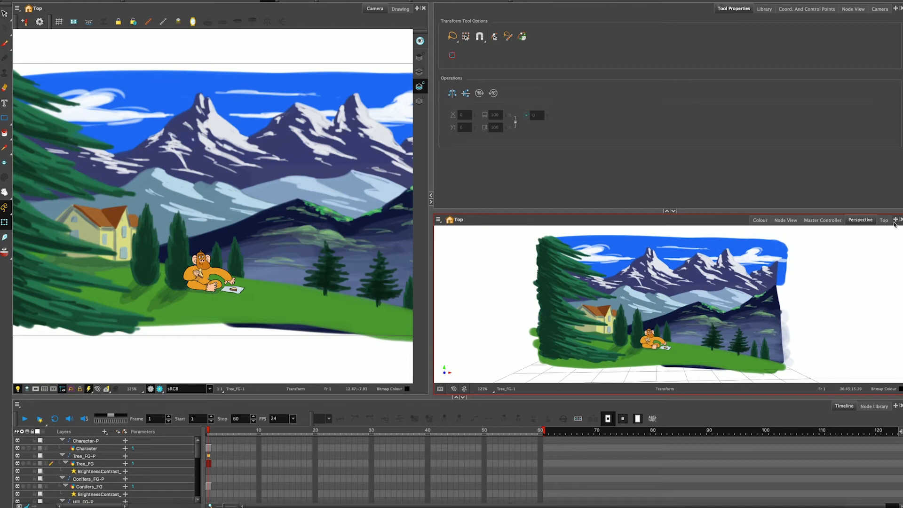
{"action": "left_click", "coordinate": [416, 8]}
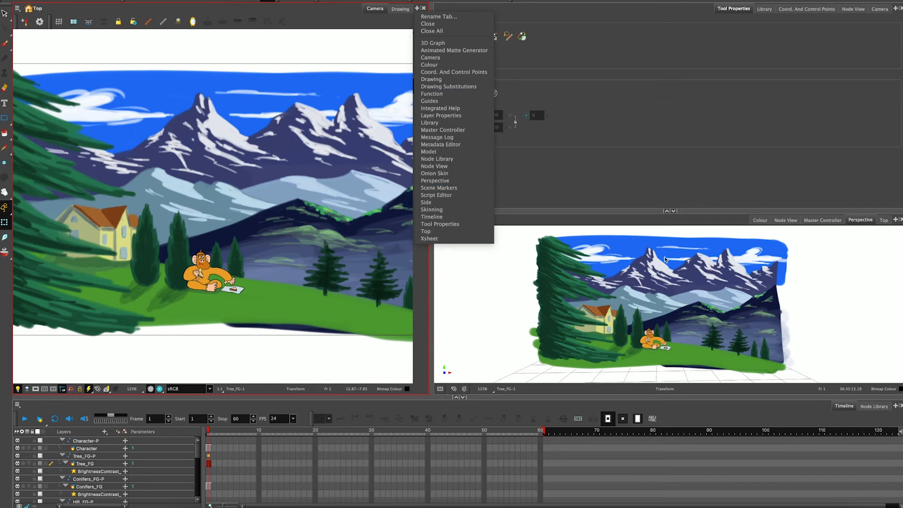
{"action": "left_click", "coordinate": [856, 226]}
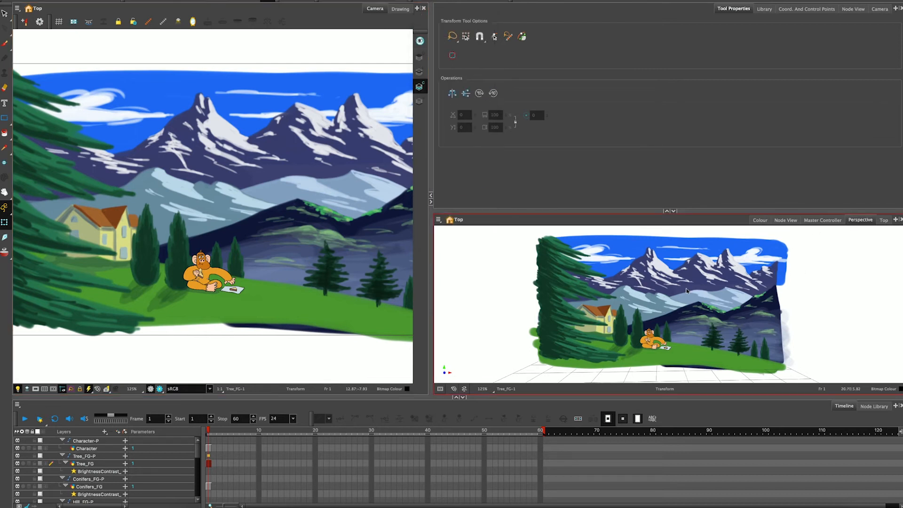
{"action": "left_click_drag", "start_coordinate": [641, 313], "coordinate": [658, 292]}
Move the Conifers_FG-P peg slightly towards the camera, in front of the character, in the Top view with Maintain Size
{"action": "left_click", "coordinate": [785, 220]}
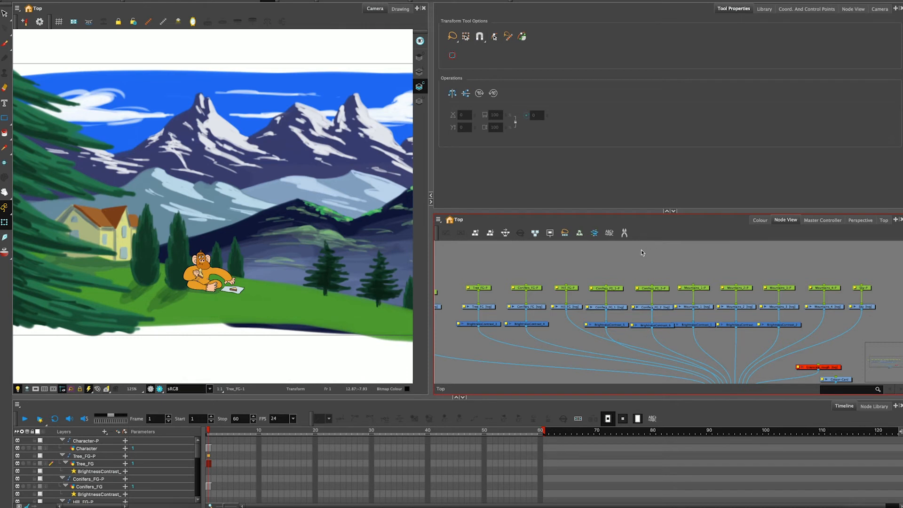
{"action": "left_click", "coordinate": [484, 288]}
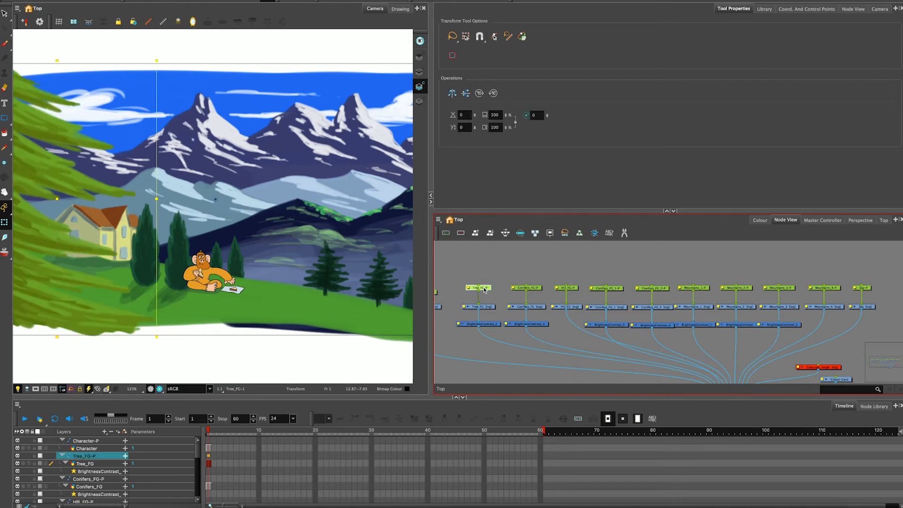
{"action": "left_click", "coordinate": [498, 271]}
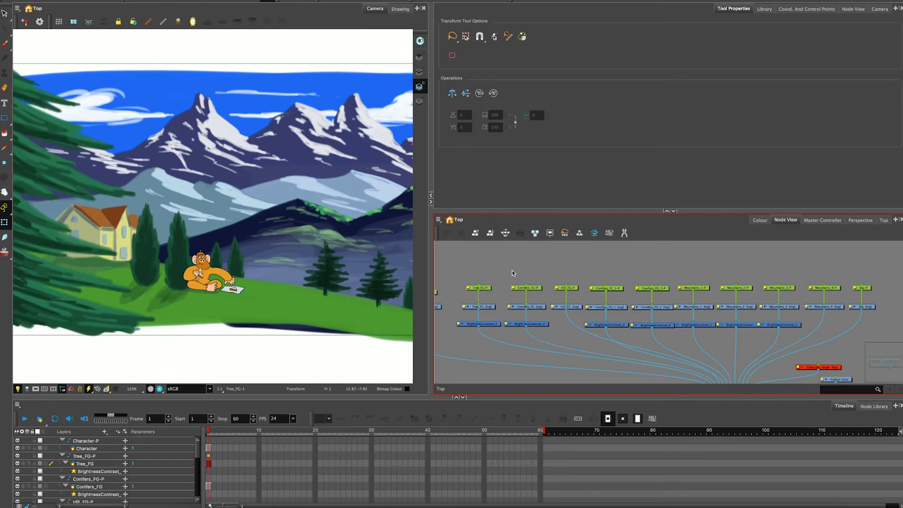
{"action": "left_click", "coordinate": [593, 289]}
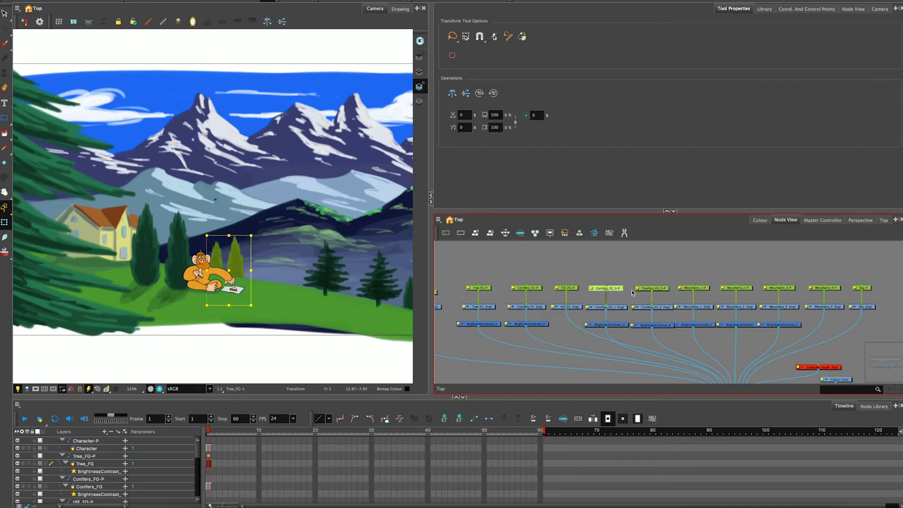
{"action": "left_click", "coordinate": [530, 289]}
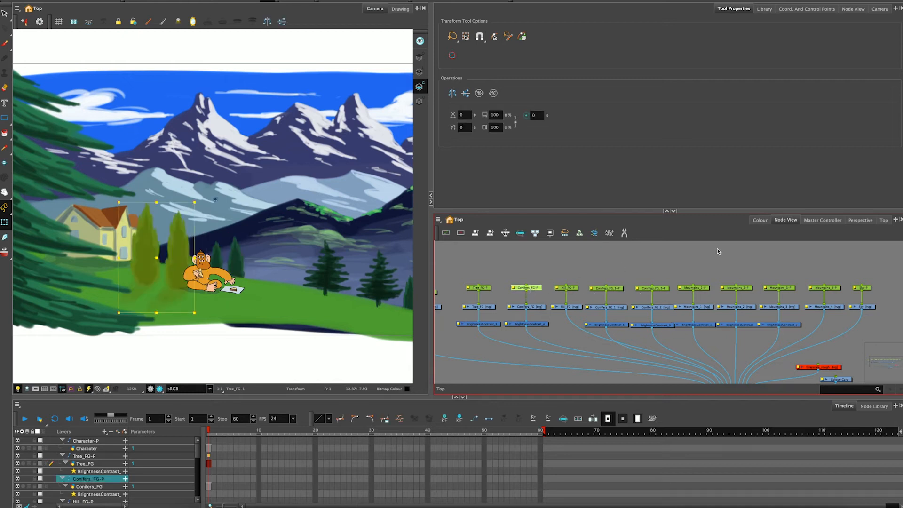
{"action": "left_click", "coordinate": [882, 220]}
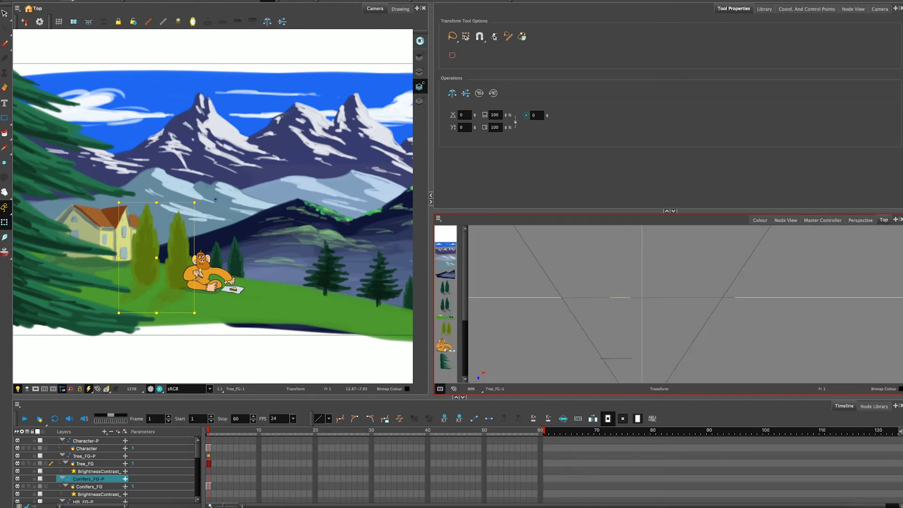
{"action": "left_click", "coordinate": [68, 1]}
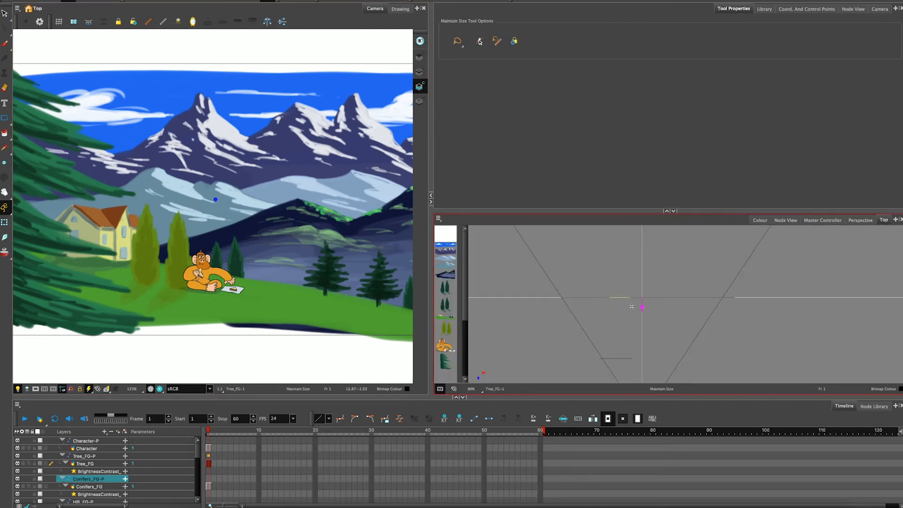
{"action": "left_click_drag", "start_coordinate": [200, 217], "coordinate": [172, 240]}
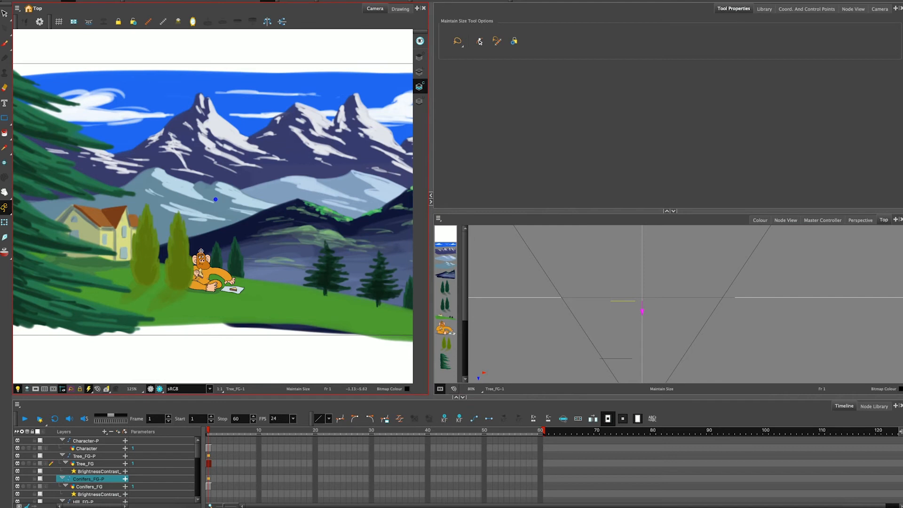
Try deleting the Conifers_FG-P peg and parenting the Conifers_FG drawing to Hill_FG-P instead, and undo the change
{"action": "left_click", "coordinate": [784, 220]}
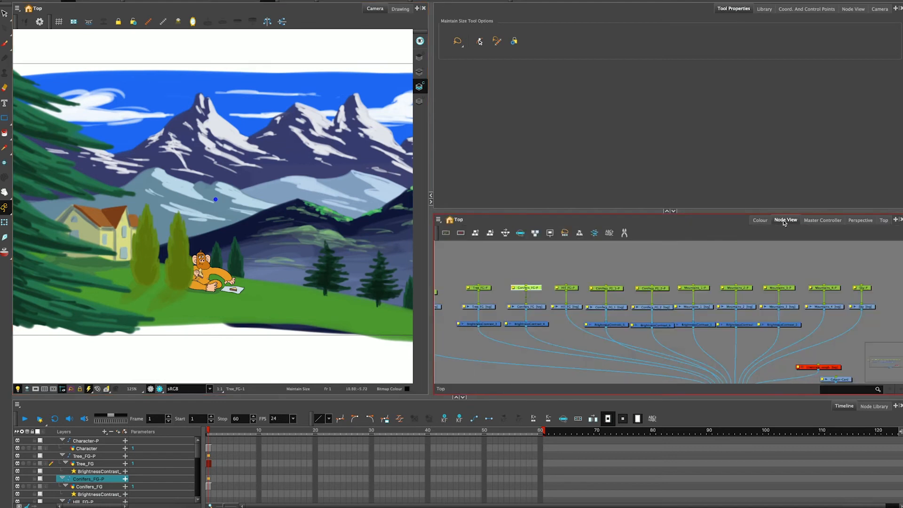
{"action": "left_click", "coordinate": [571, 288]}
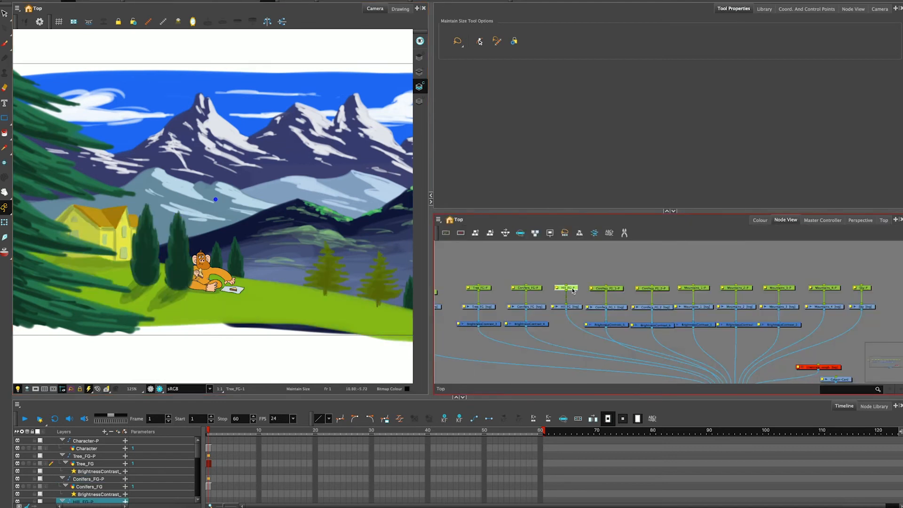
{"action": "left_click", "coordinate": [540, 287]}
{"action": "key", "text": "Delete"}
{"action": "left_click_drag", "start_coordinate": [565, 290], "coordinate": [555, 274]}
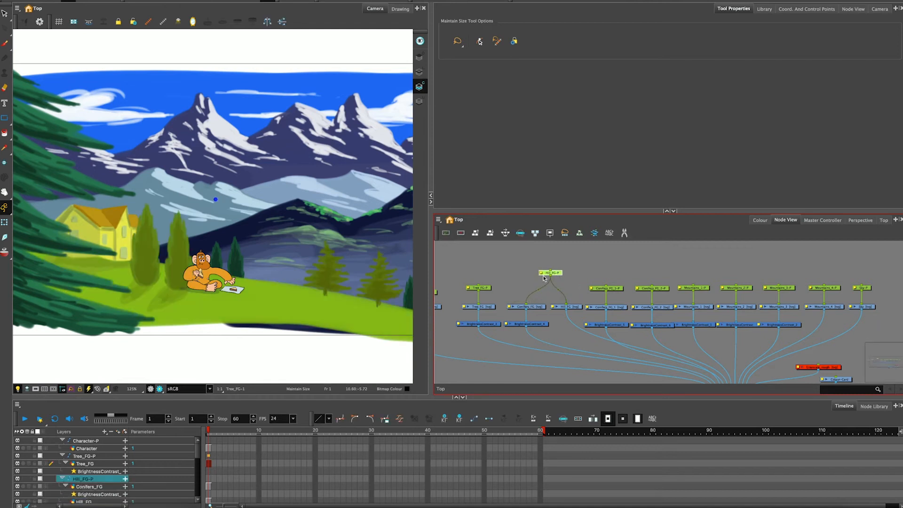
{"action": "scroll", "coordinate": [536, 282], "scroll_direction": "up", "scroll_amount": 4}
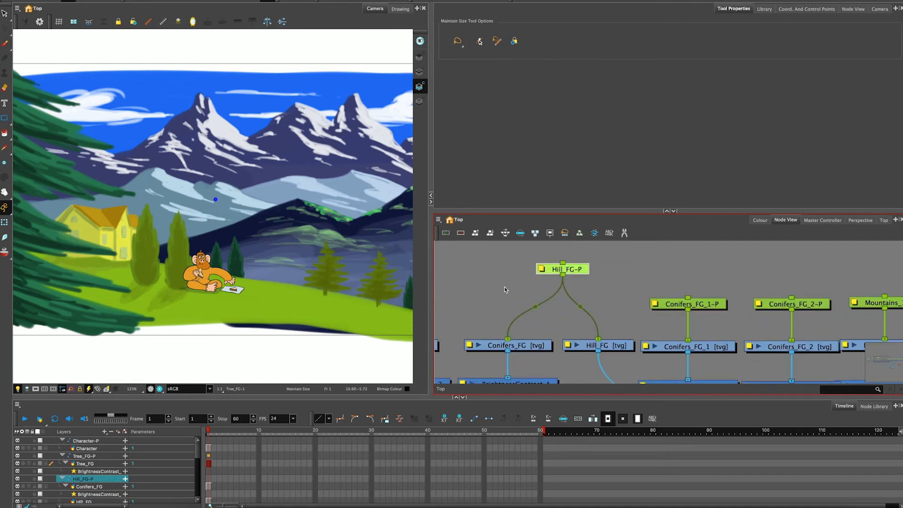
{"action": "scroll", "coordinate": [526, 287], "scroll_direction": "down", "scroll_amount": 2}
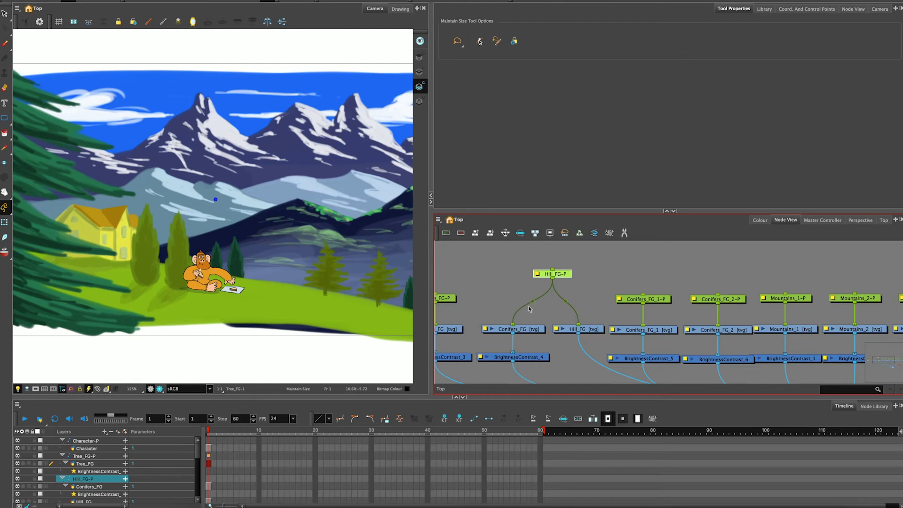
{"action": "key", "text": "ctrl+z"}
{"action": "key", "text": "ctrl+z"}
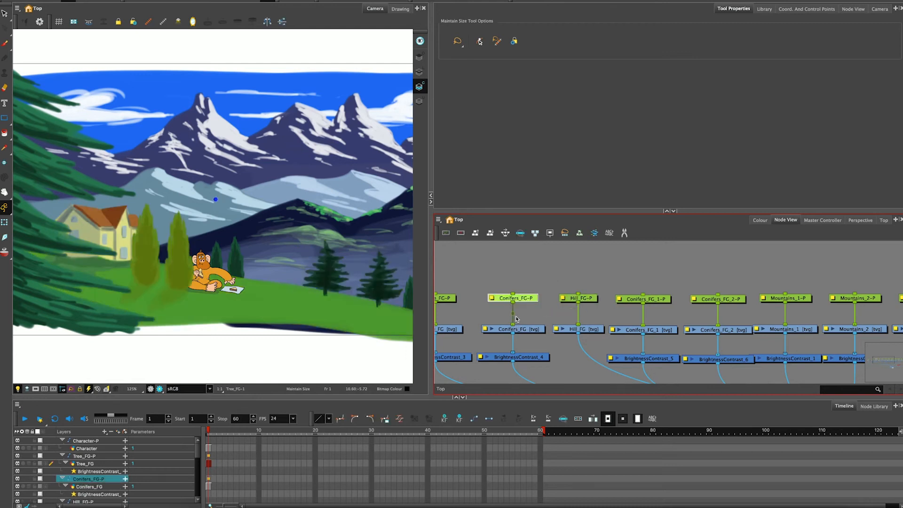
Raise the Hill_FG-P peg above the other pegs and connect it as the parent of Conifers_FG-P
{"action": "left_click_drag", "start_coordinate": [581, 304], "coordinate": [582, 272]}
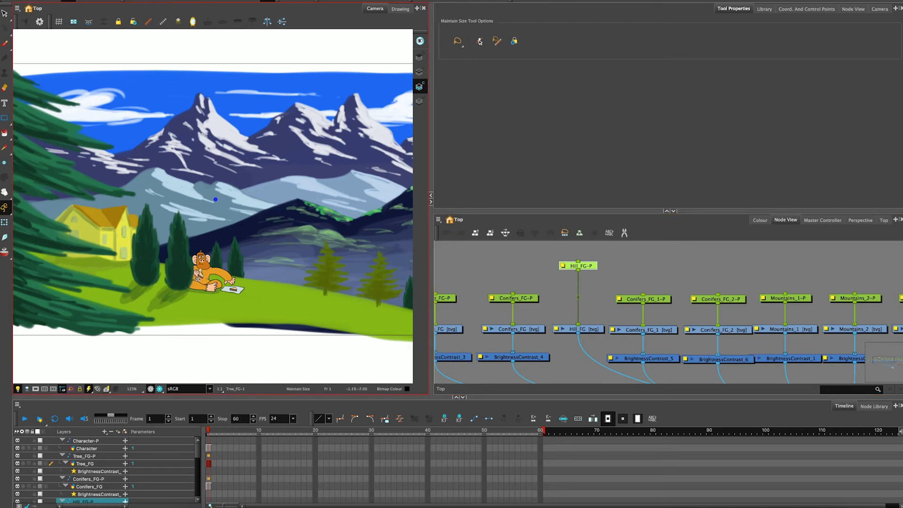
{"action": "left_click", "coordinate": [525, 297]}
{"action": "left_click_drag", "start_coordinate": [577, 271], "coordinate": [513, 294]}
{"action": "left_click", "coordinate": [584, 271]}
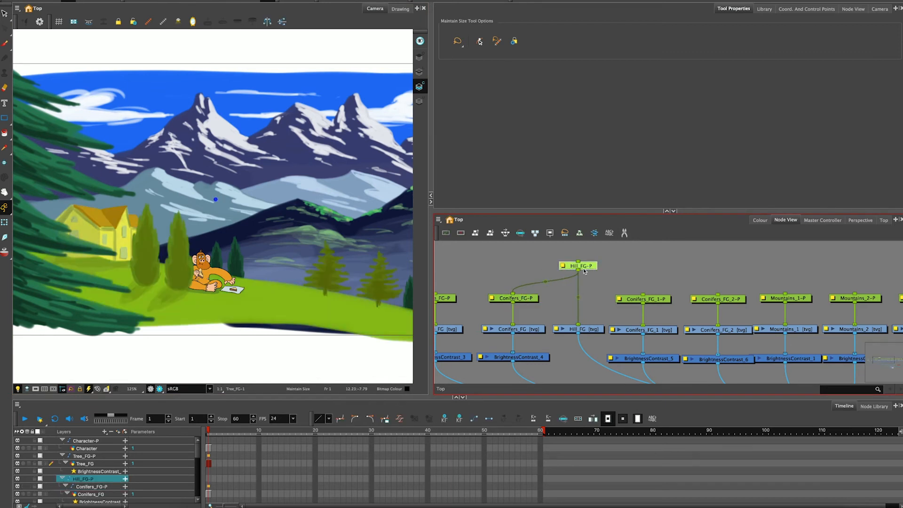
{"action": "left_click", "coordinate": [527, 298]}
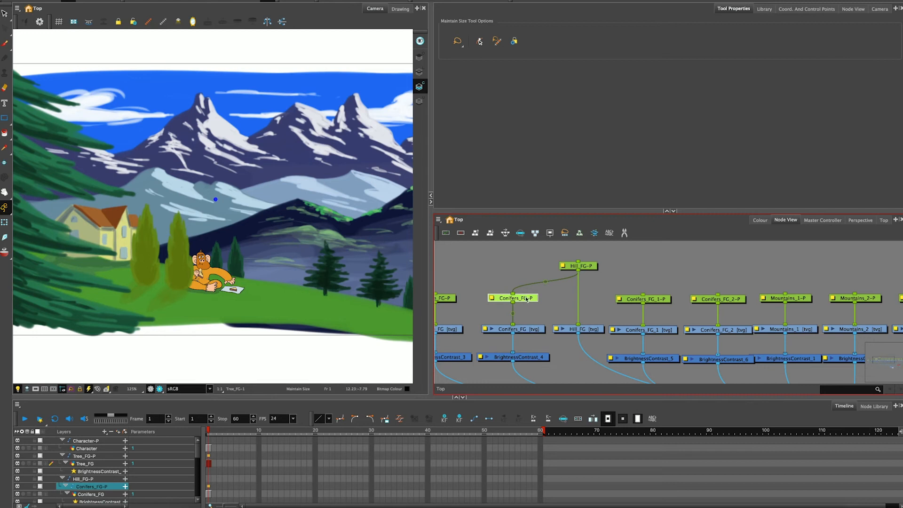
Move the Hill_FG-P peg slightly towards the camera, in front of the character, in the Top view with Maintain Size
{"action": "left_click", "coordinate": [591, 267]}
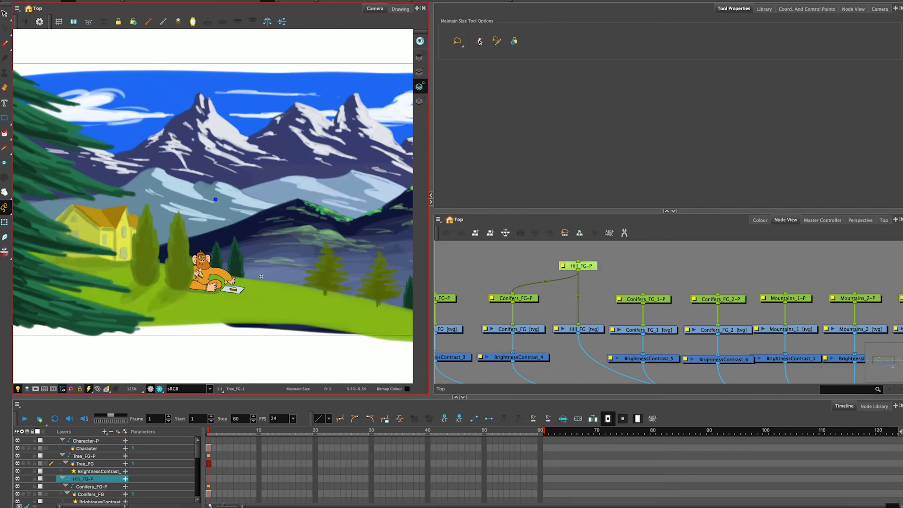
{"action": "left_click", "coordinate": [883, 220]}
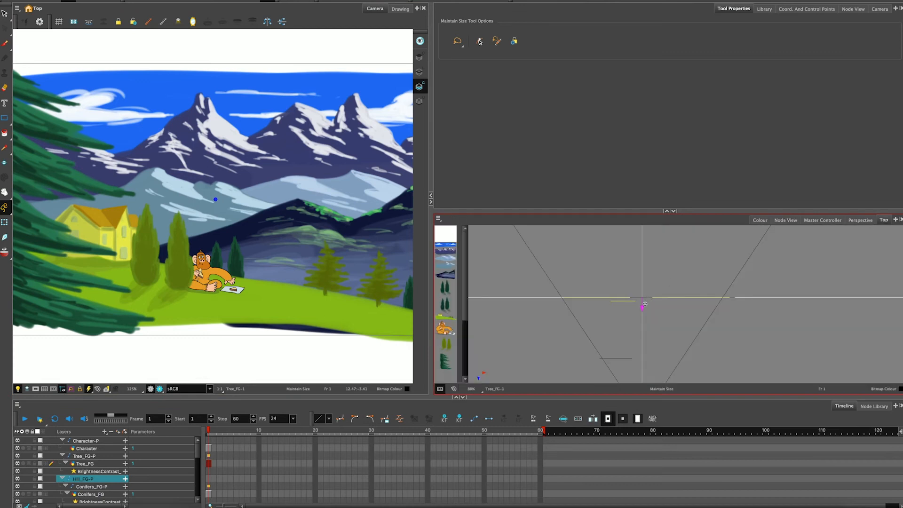
{"action": "left_click_drag", "start_coordinate": [643, 305], "coordinate": [642, 307]}
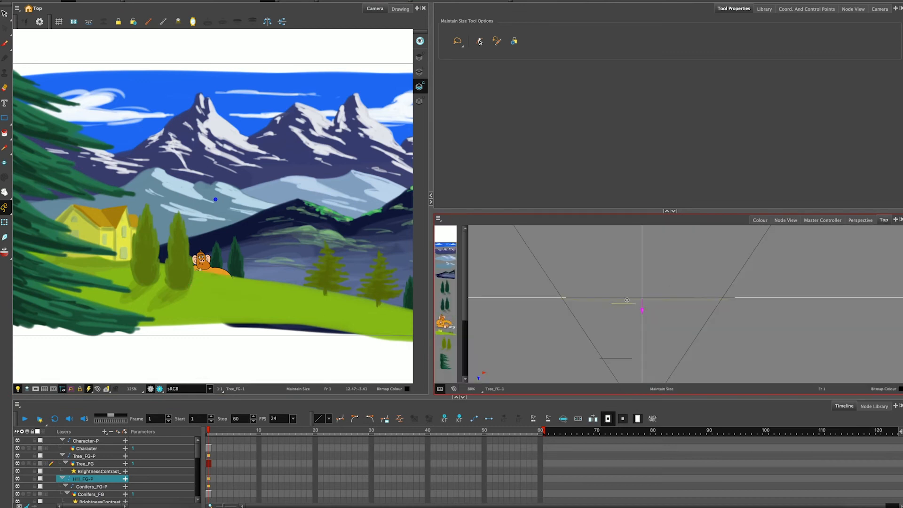
{"action": "scroll", "coordinate": [627, 301], "scroll_direction": "up", "scroll_amount": 4}
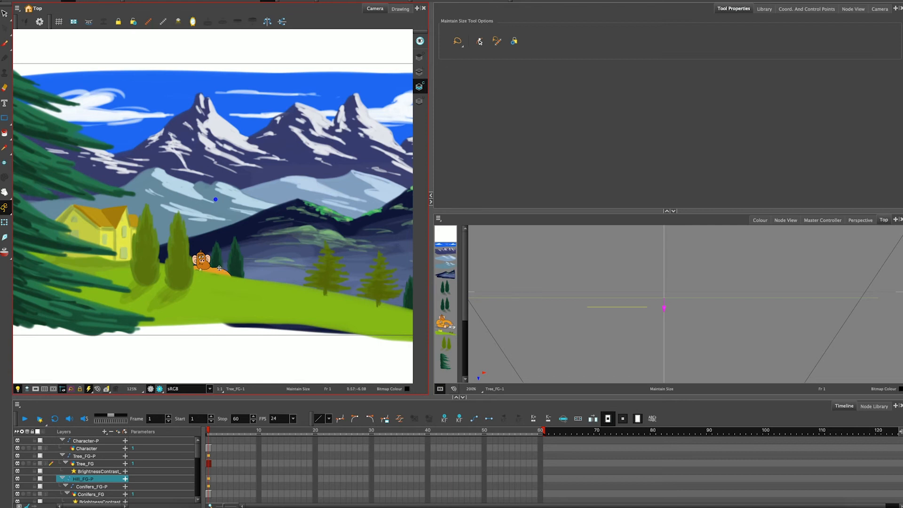
Move the Character-P peg slightly towards the camera, in front of the hill, in the Top view with Maintain Size and check it in Perspective
{"action": "left_click", "coordinate": [779, 221]}
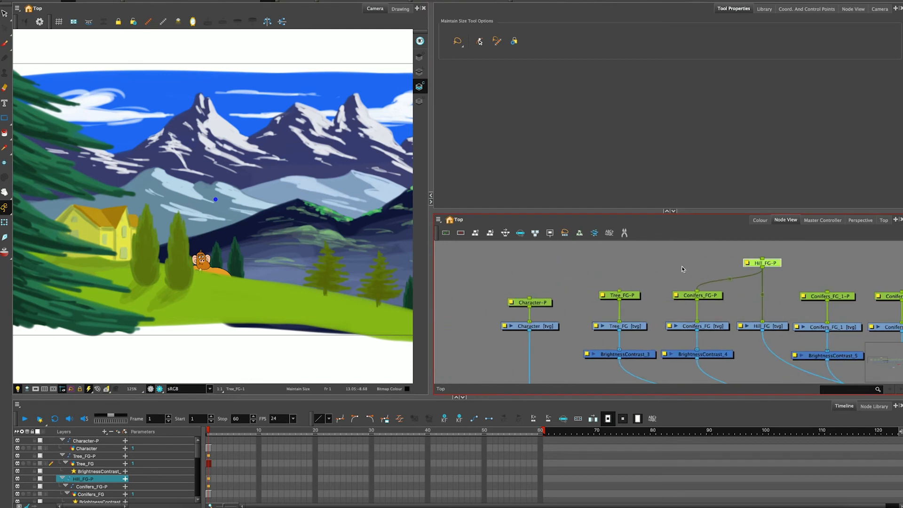
{"action": "scroll", "coordinate": [565, 284], "scroll_direction": "left", "scroll_amount": 2}
{"action": "left_click", "coordinate": [575, 303]}
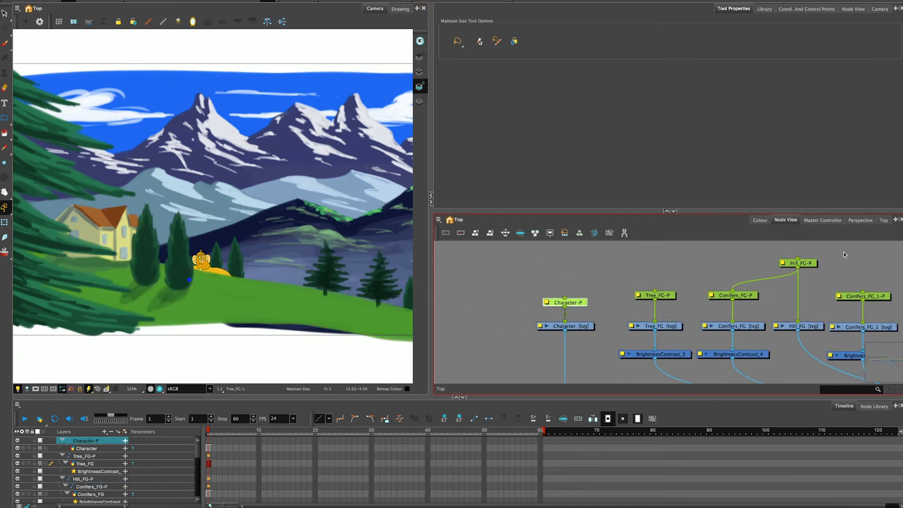
{"action": "left_click", "coordinate": [882, 220]}
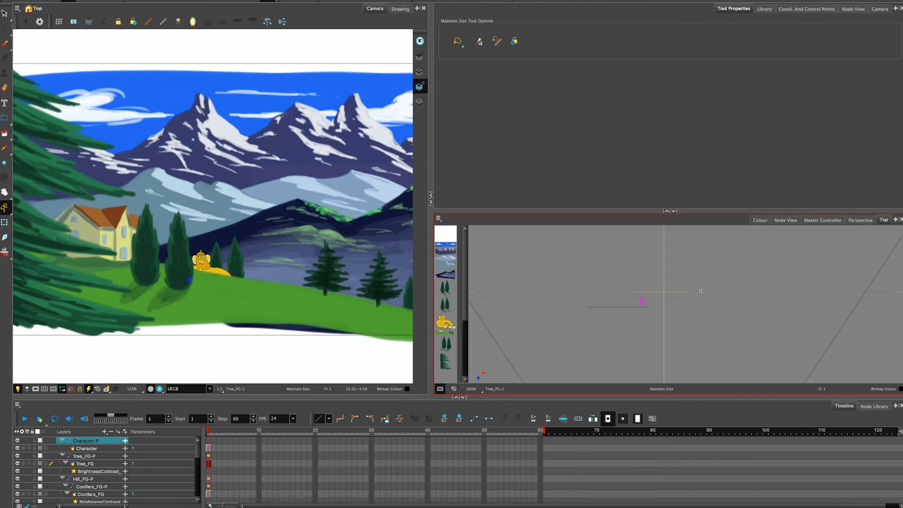
{"action": "left_click_drag", "start_coordinate": [642, 302], "coordinate": [642, 309]}
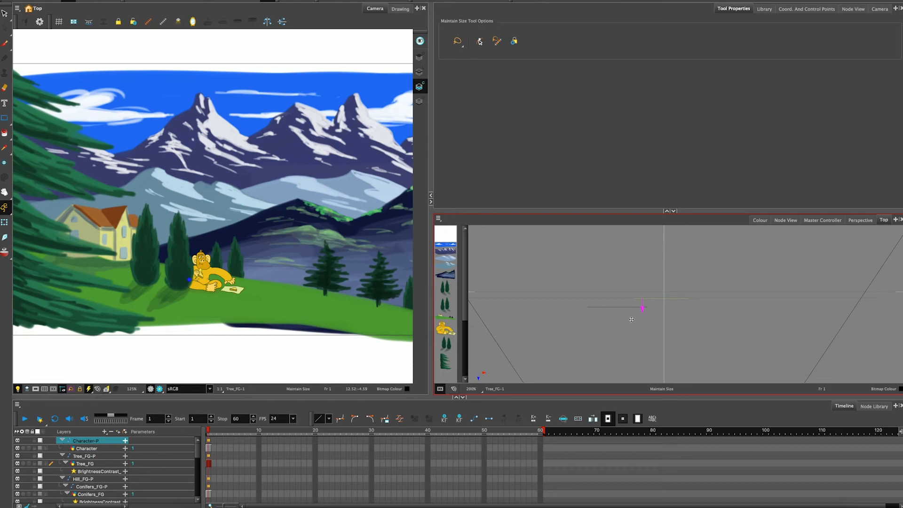
{"action": "left_click_drag", "start_coordinate": [642, 311], "coordinate": [641, 314]}
{"action": "left_click", "coordinate": [860, 220]}
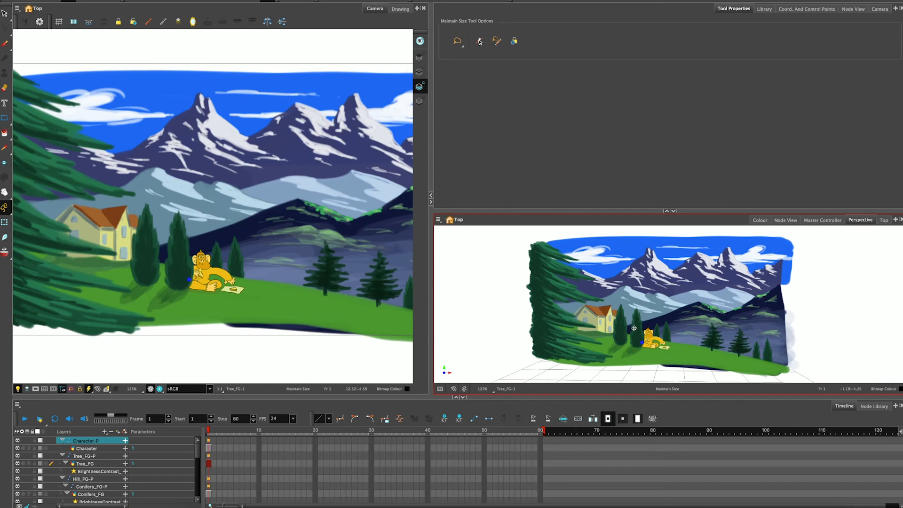
{"action": "mouse_move", "coordinate": [628, 329]}
{"action": "left_mouse_down"}
{"action": "mouse_move", "coordinate": [614, 329]}
{"action": "mouse_move", "coordinate": [642, 331]}
{"action": "mouse_move", "coordinate": [616, 330]}
{"action": "mouse_move", "coordinate": [637, 332]}
{"action": "mouse_move", "coordinate": [628, 331]}
{"action": "left_mouse_up"}
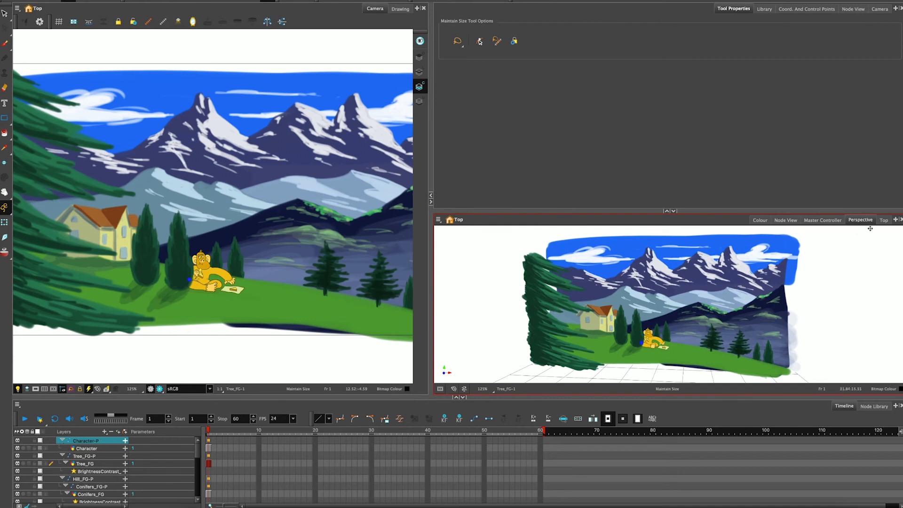
{"action": "left_click", "coordinate": [883, 220]}
{"action": "left_click", "coordinate": [223, 199]}
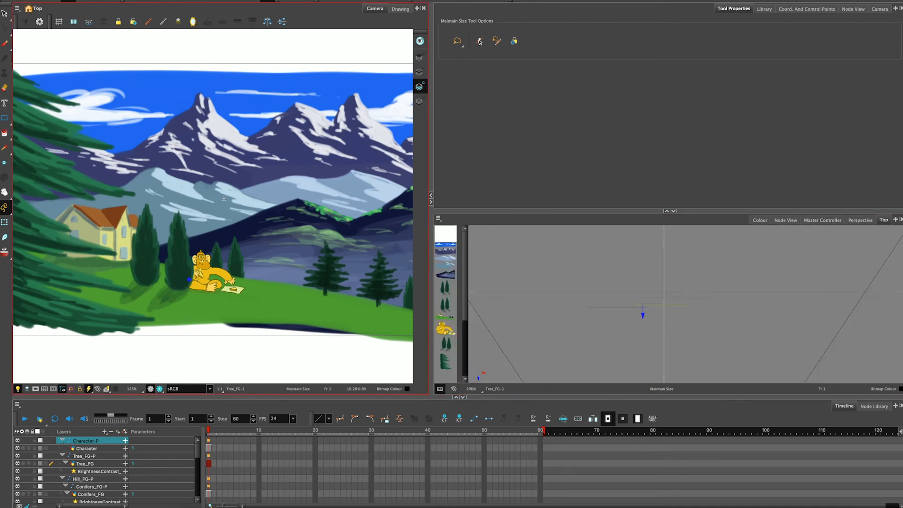
Raise the Sky-P peg above the other background pegs and connect it as the parent of Mountains_4-P
{"action": "left_click", "coordinate": [785, 219]}
{"action": "scroll", "coordinate": [757, 281], "scroll_direction": "down", "scroll_amount": 3}
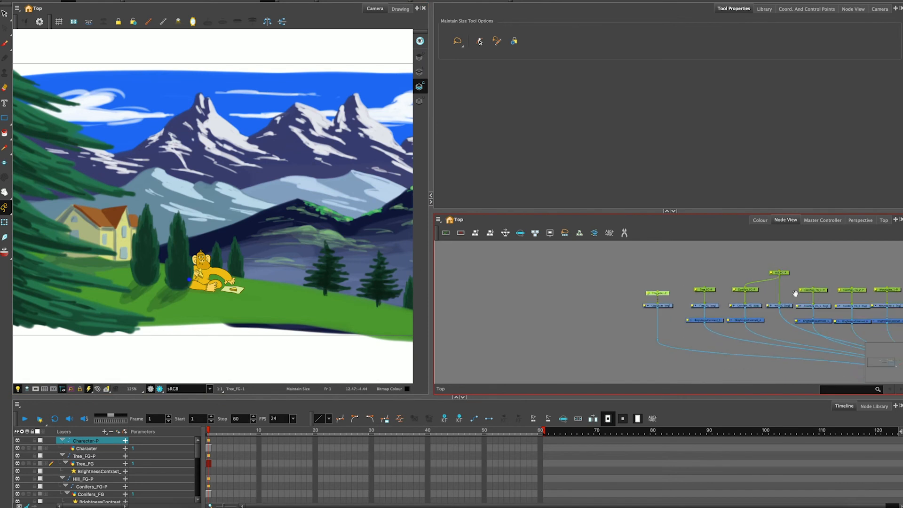
{"action": "scroll", "coordinate": [795, 293], "scroll_direction": "up", "scroll_amount": 5}
{"action": "left_click", "coordinate": [741, 285]}
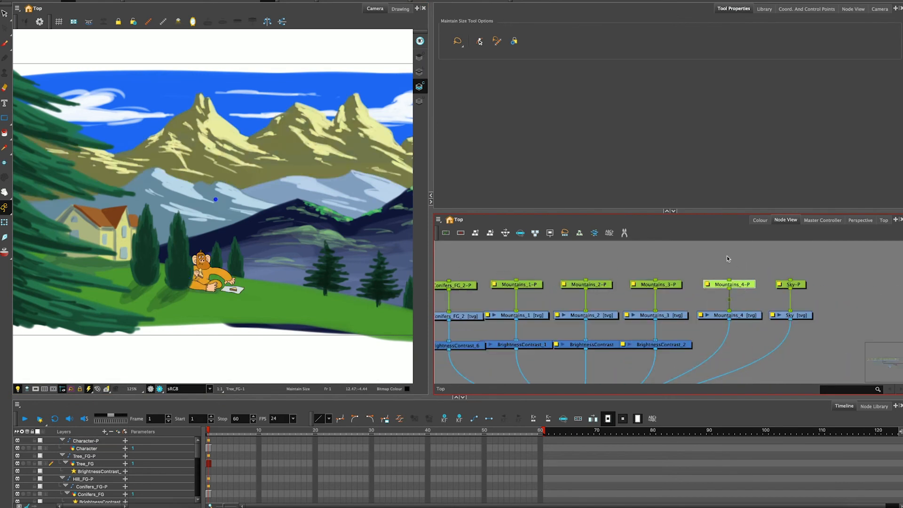
{"action": "left_click_drag", "start_coordinate": [726, 258], "coordinate": [729, 280]}
{"action": "scroll", "coordinate": [715, 268], "scroll_direction": "up", "scroll_amount": 1}
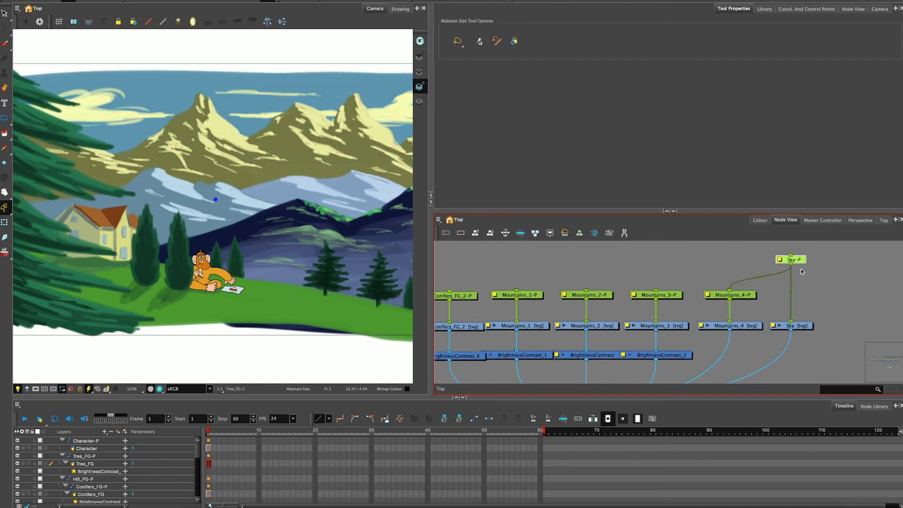
Push the Sky-P peg, together with its child mountains, far back from the camera in the Top view with Maintain Size
{"action": "left_click", "coordinate": [883, 221]}
{"action": "left_click_drag", "start_coordinate": [663, 301], "coordinate": [659, 245]}
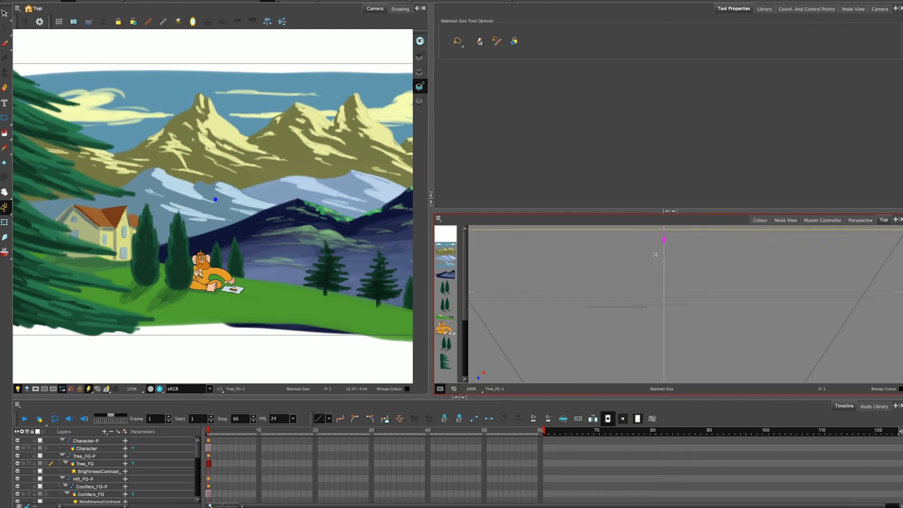
{"action": "scroll", "coordinate": [655, 254], "scroll_direction": "down", "scroll_amount": 4}
{"action": "left_click_drag", "start_coordinate": [656, 256], "coordinate": [663, 285]}
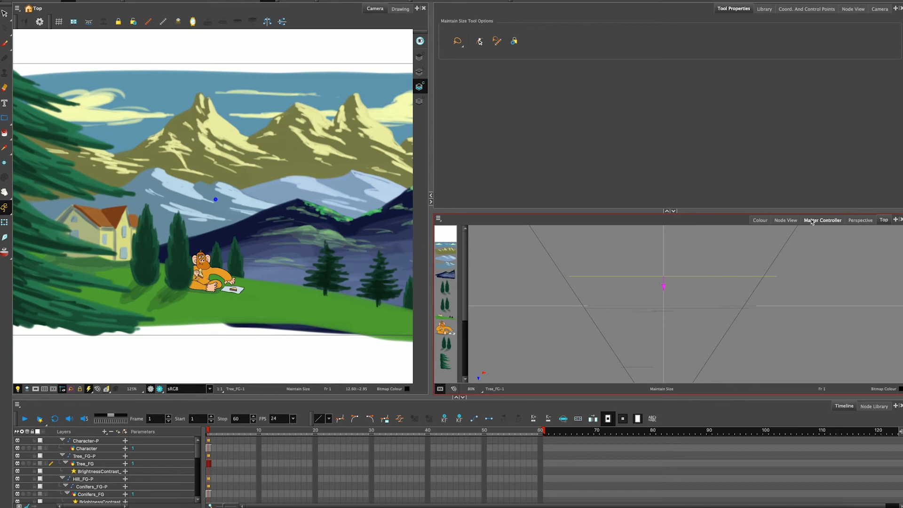
Move the Mountains_4-P peg slightly towards the camera, in front of the sky, in the Top view with Maintain Size
{"action": "left_click", "coordinate": [785, 220]}
{"action": "left_click", "coordinate": [747, 290]}
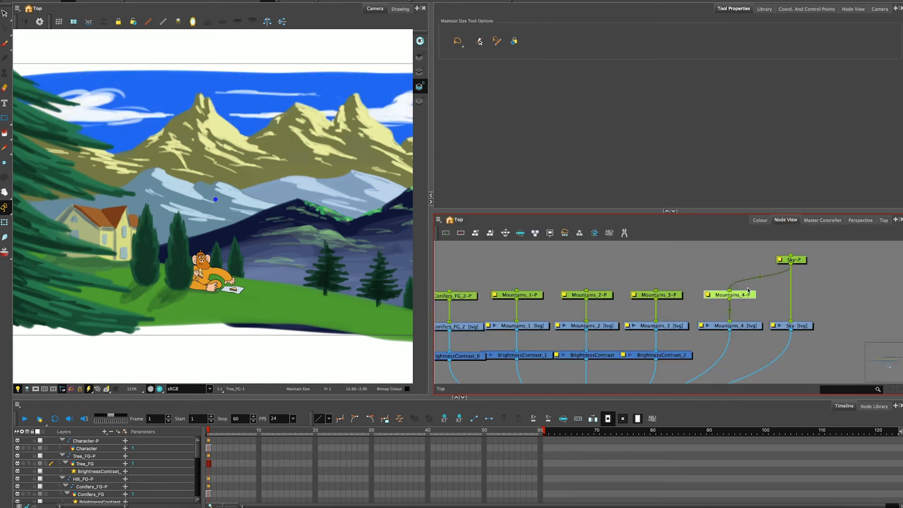
{"action": "left_click", "coordinate": [883, 220]}
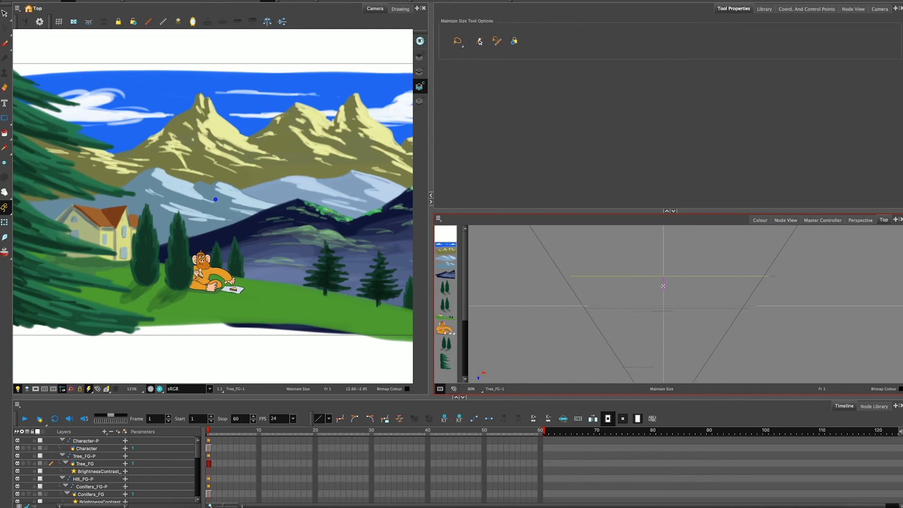
{"action": "left_click_drag", "start_coordinate": [663, 285], "coordinate": [663, 289]}
Push the Sky-P peg further back from the camera with Maintain Size and check the layer depth in Perspective
{"action": "left_click", "coordinate": [785, 220]}
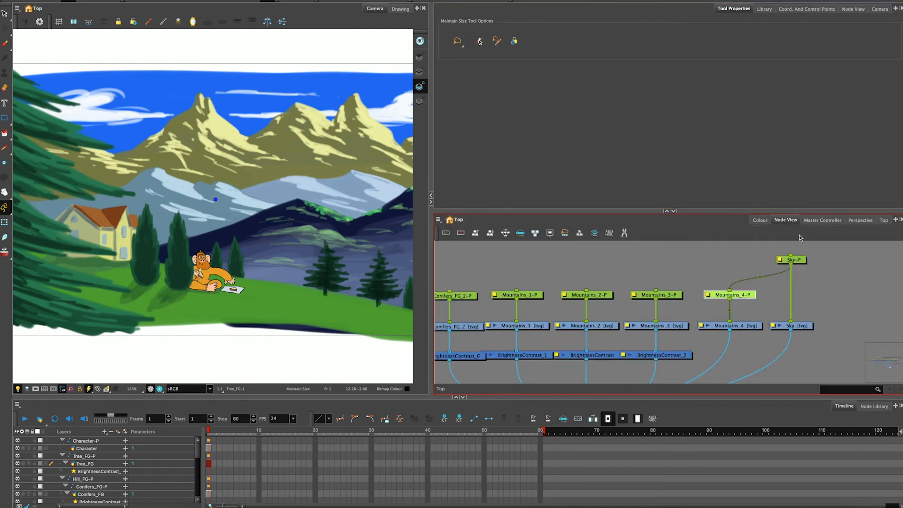
{"action": "left_click", "coordinate": [793, 262]}
{"action": "left_click", "coordinate": [865, 221]}
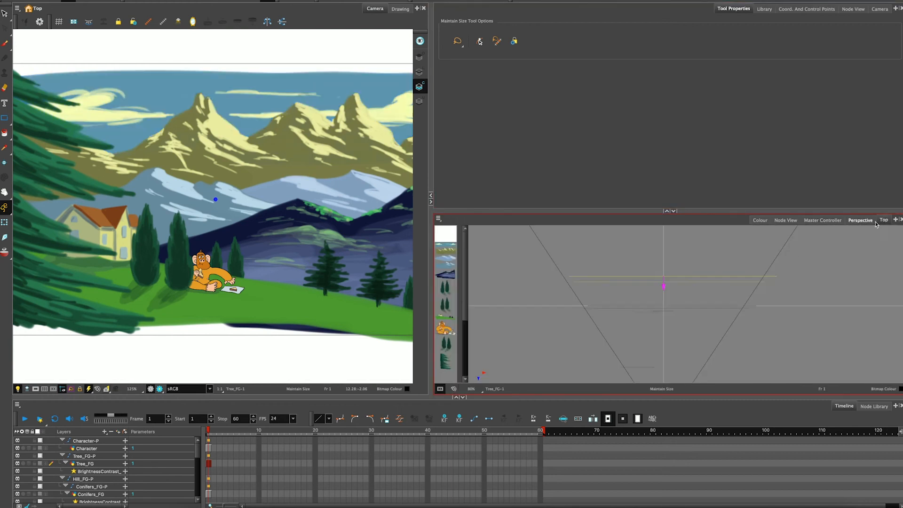
{"action": "left_click", "coordinate": [877, 222]}
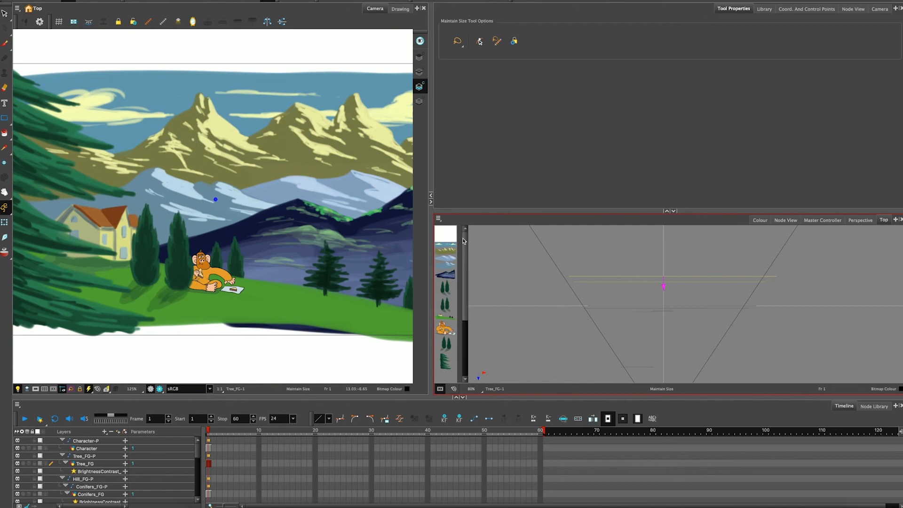
{"action": "left_click_drag", "start_coordinate": [664, 286], "coordinate": [663, 269]}
{"action": "left_click", "coordinate": [860, 220]}
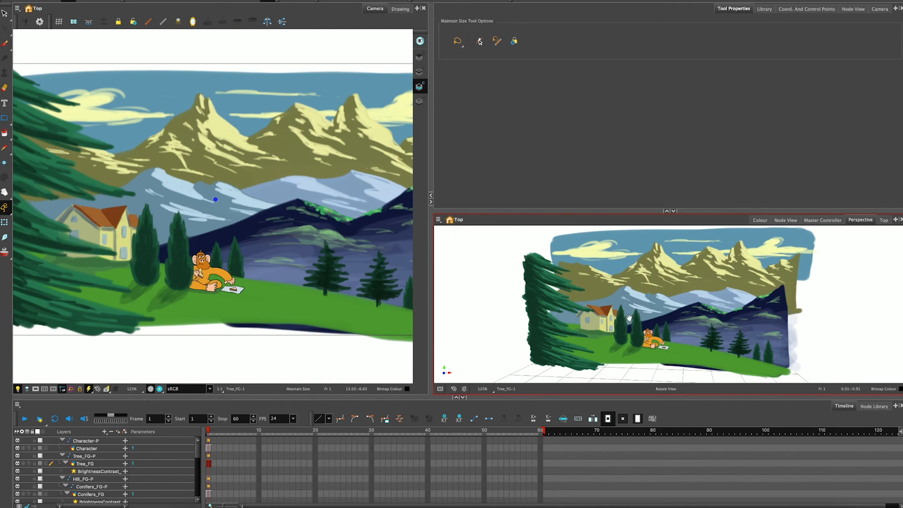
{"action": "left_click_drag", "start_coordinate": [649, 323], "coordinate": [658, 307]}
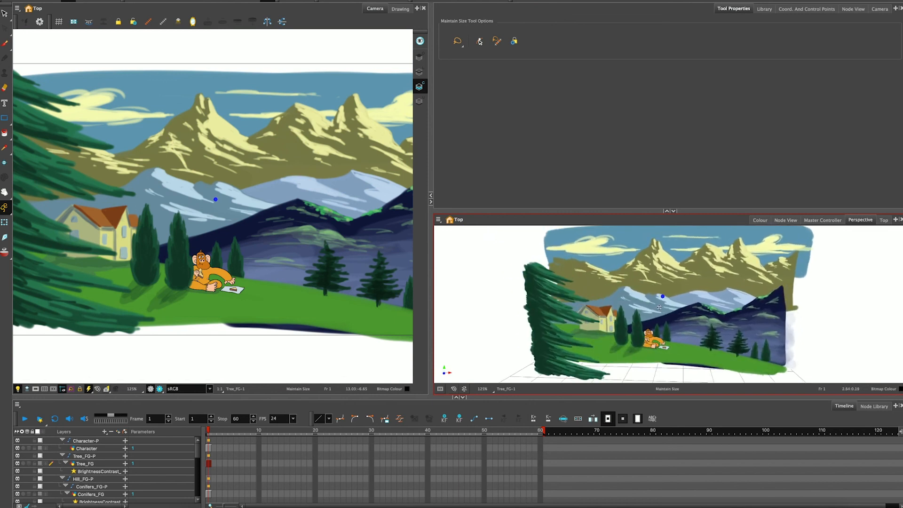
Add a shared parent peg above the Mountains_2-P and Mountains_3-P pegs
{"action": "left_click", "coordinate": [785, 220]}
{"action": "left_click", "coordinate": [676, 297]}
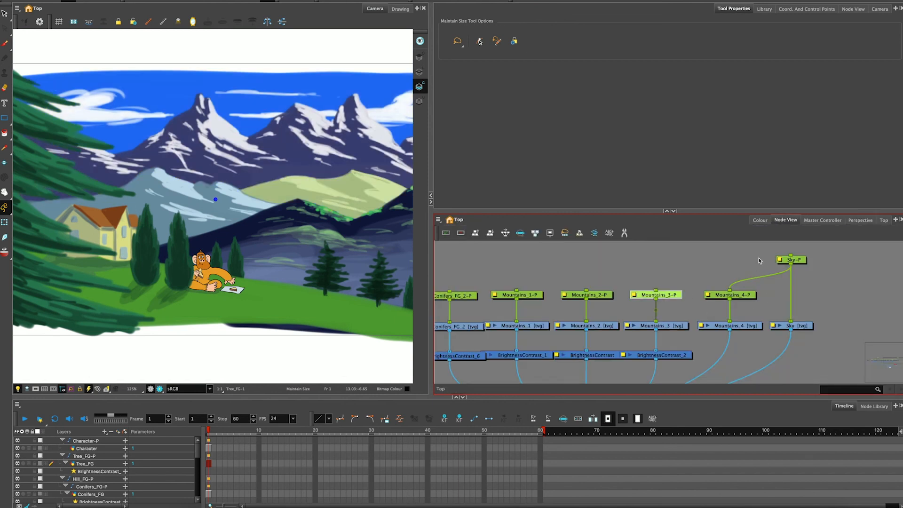
{"action": "left_click_drag", "start_coordinate": [576, 280], "coordinate": [665, 310]}
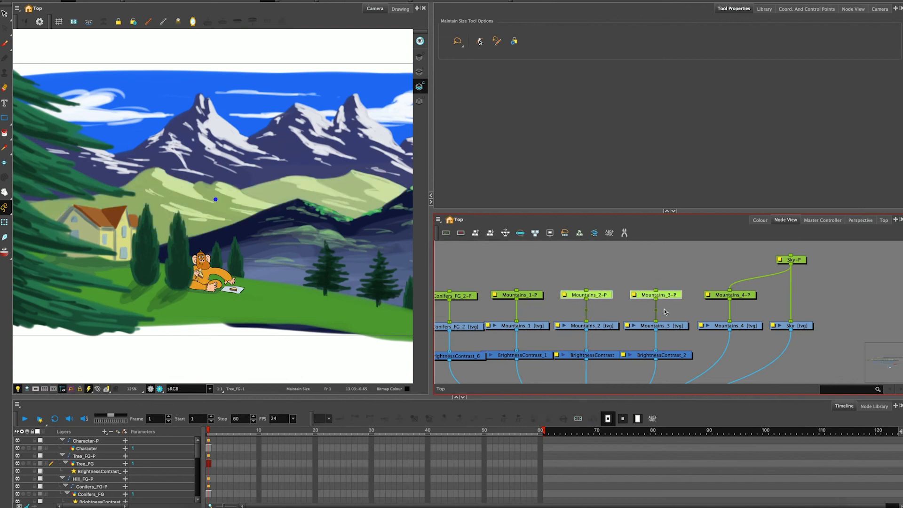
{"action": "key", "text": "ctrl+p"}
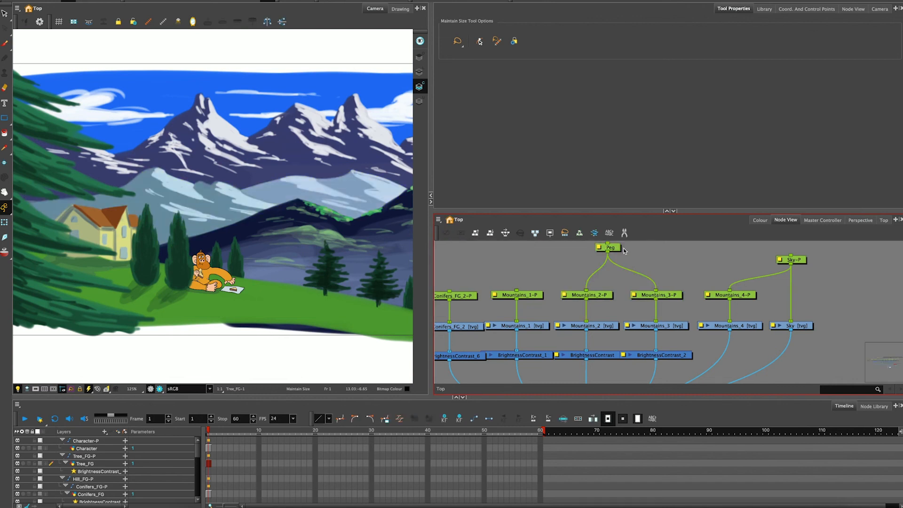
Push the shared peg of Mountains_2-P and Mountains_3-P back from the camera with Maintain Size and check it in Perspective
{"action": "left_click", "coordinate": [883, 220]}
{"action": "left_click_drag", "start_coordinate": [662, 316], "coordinate": [663, 292]}
{"action": "left_click", "coordinate": [851, 221]}
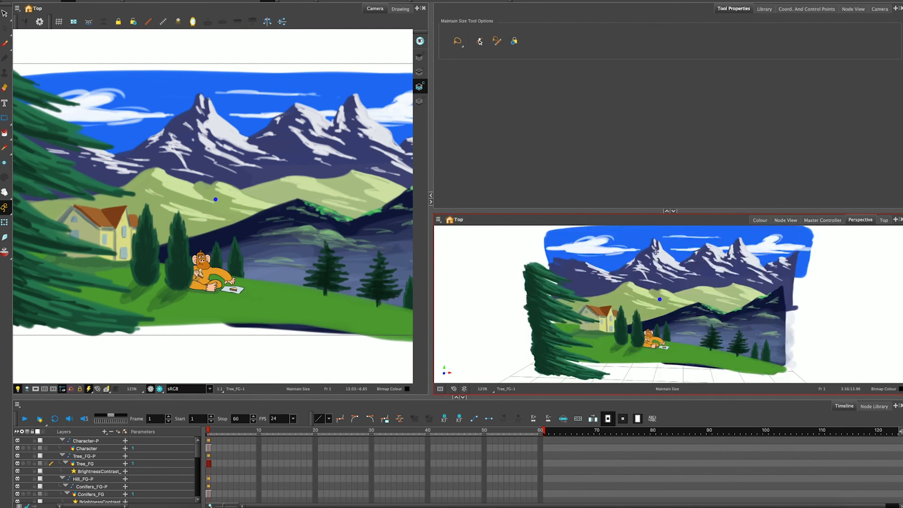
{"action": "left_click_drag", "start_coordinate": [642, 292], "coordinate": [639, 281]}
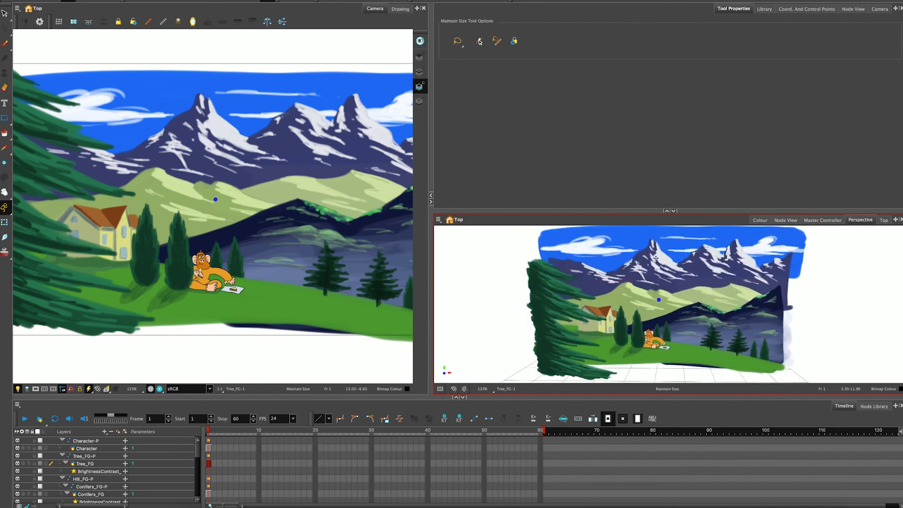
Examine the remaining pegs in the node network and the arranged landscape at different zoom levels in the Camera view
{"action": "left_click", "coordinate": [790, 221]}
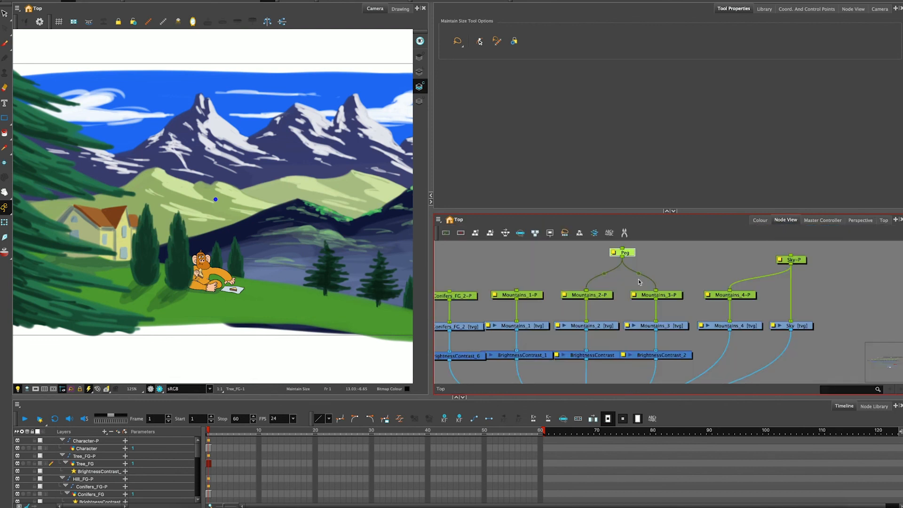
{"action": "left_click", "coordinate": [587, 271]}
{"action": "left_click_drag", "start_coordinate": [537, 268], "coordinate": [641, 276]}
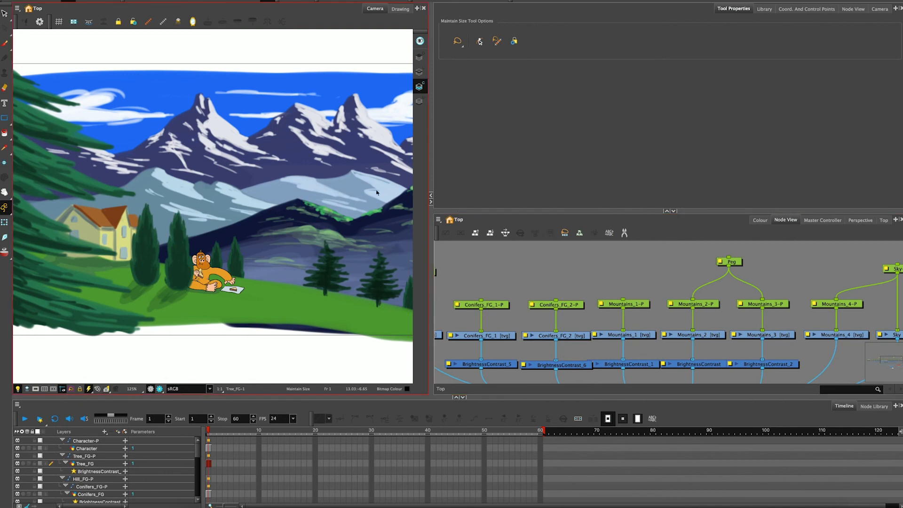
{"action": "scroll", "coordinate": [211, 264], "scroll_direction": "down", "scroll_amount": 1}
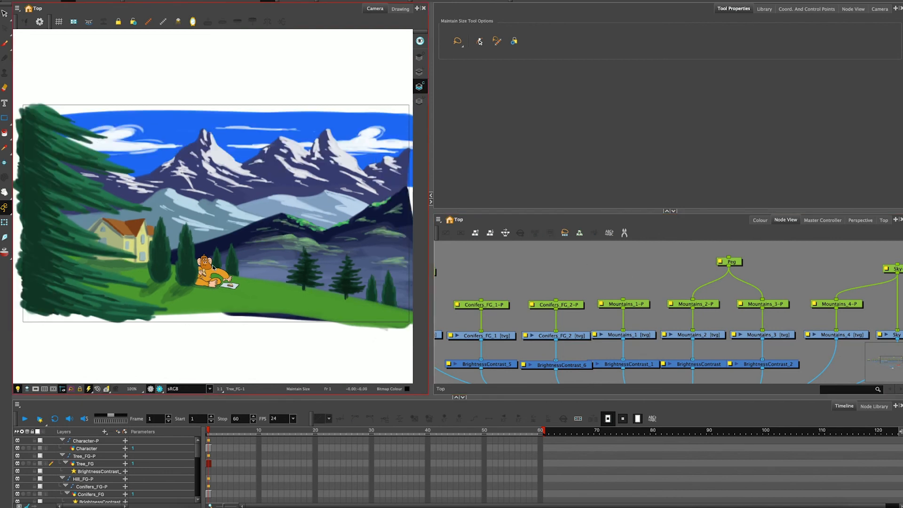
{"action": "scroll", "coordinate": [211, 264], "scroll_direction": "up", "scroll_amount": 1}
{"action": "scroll", "coordinate": [212, 264], "scroll_direction": "down", "scroll_amount": 1}
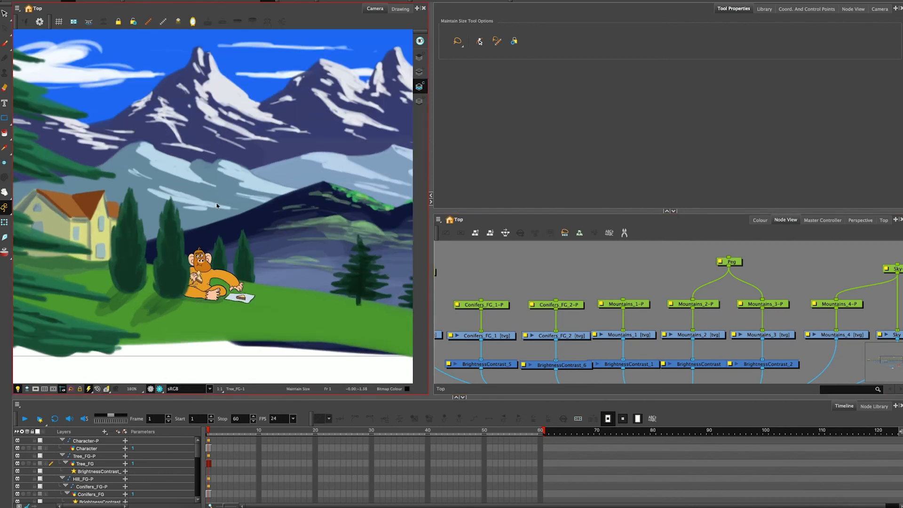
{"action": "scroll", "coordinate": [239, 204], "scroll_direction": "down", "scroll_amount": 1}
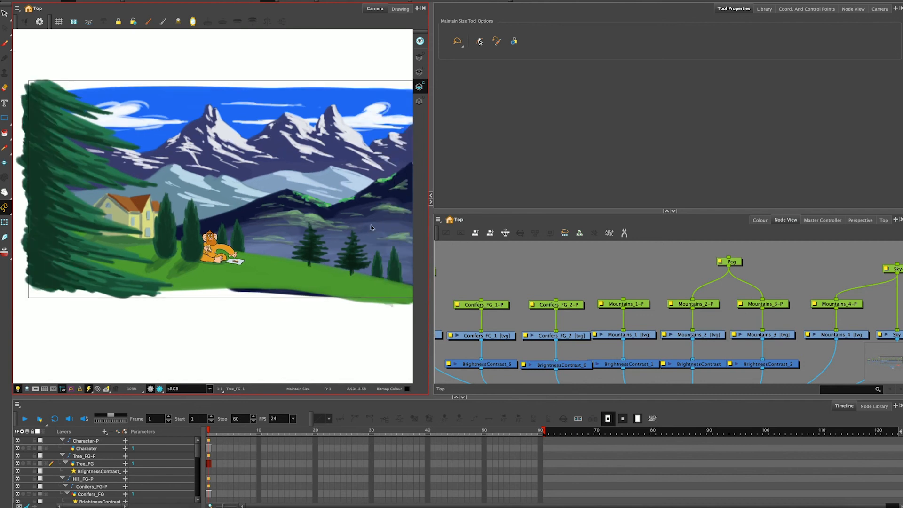
Add a Camera node to the node network and place it in the empty area beside the Composite and Write nodes
{"action": "scroll", "coordinate": [489, 268], "scroll_direction": "down", "scroll_amount": 5}
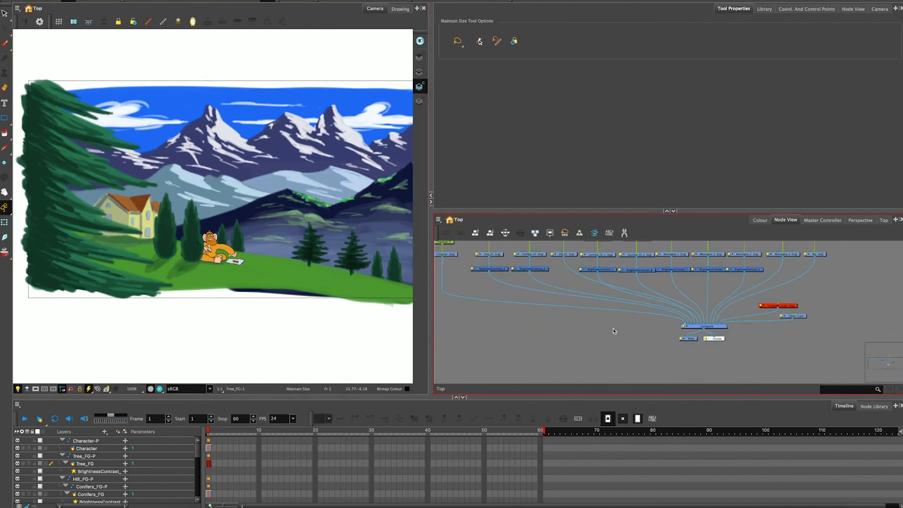
{"action": "scroll", "coordinate": [627, 331], "scroll_direction": "up", "scroll_amount": 3}
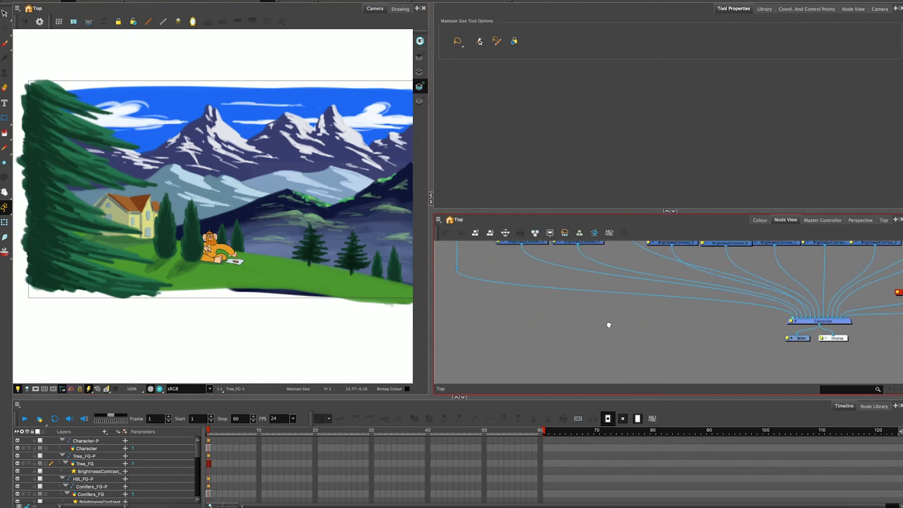
{"action": "scroll", "coordinate": [594, 333], "scroll_direction": "up", "scroll_amount": 2}
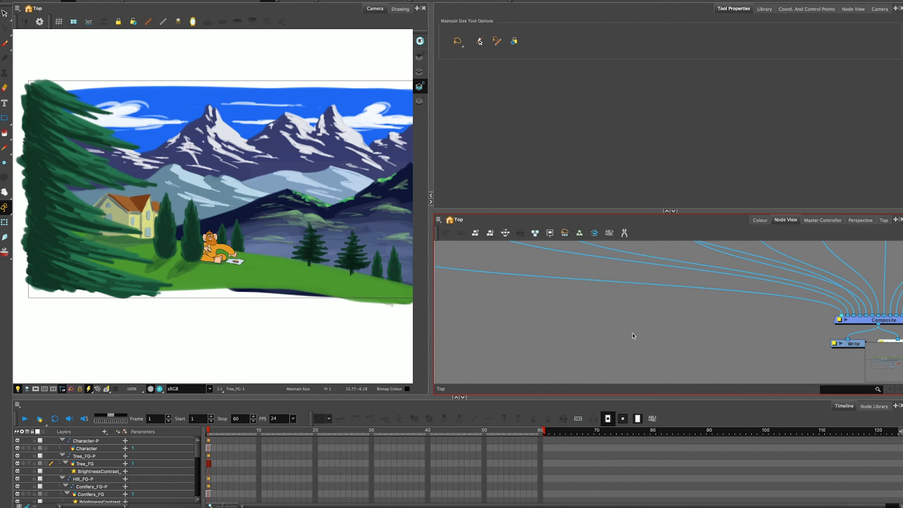
{"action": "key", "text": "Tab"}
{"action": "type", "text": "cam"}
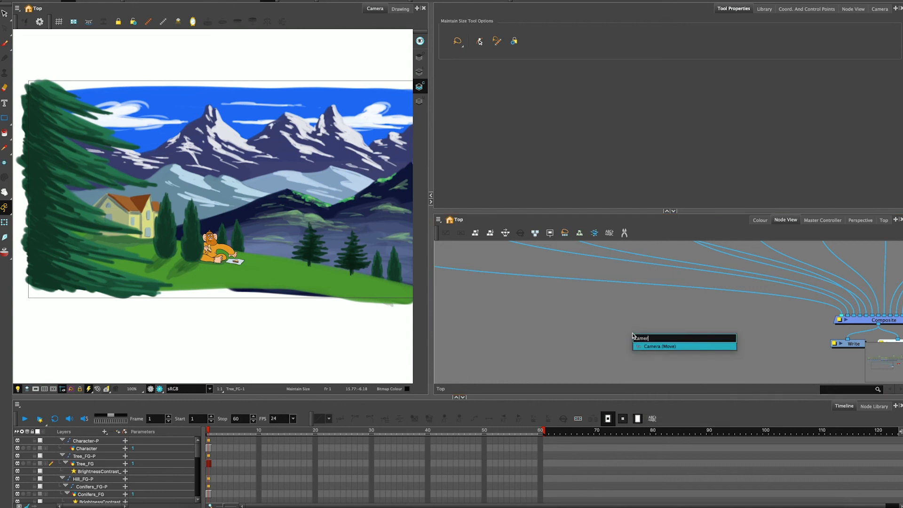
{"action": "left_click", "coordinate": [669, 346]}
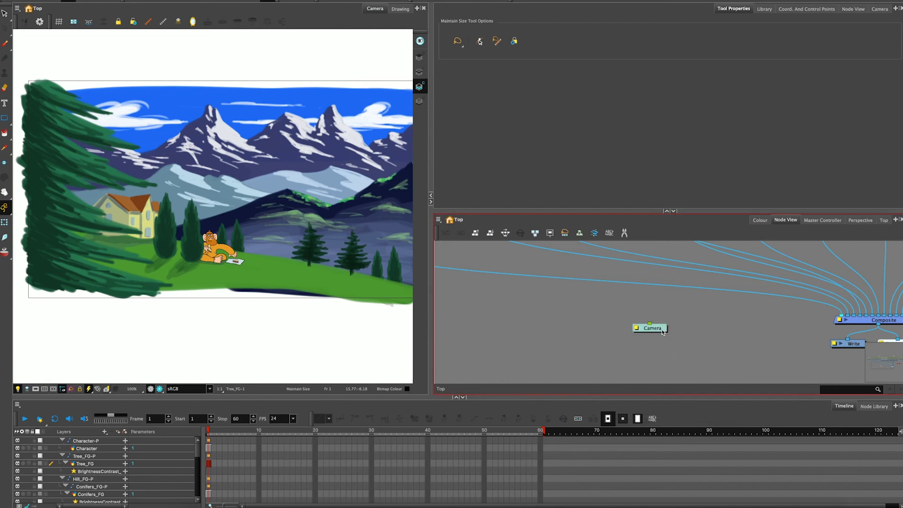
{"action": "left_click_drag", "start_coordinate": [660, 328], "coordinate": [656, 352]}
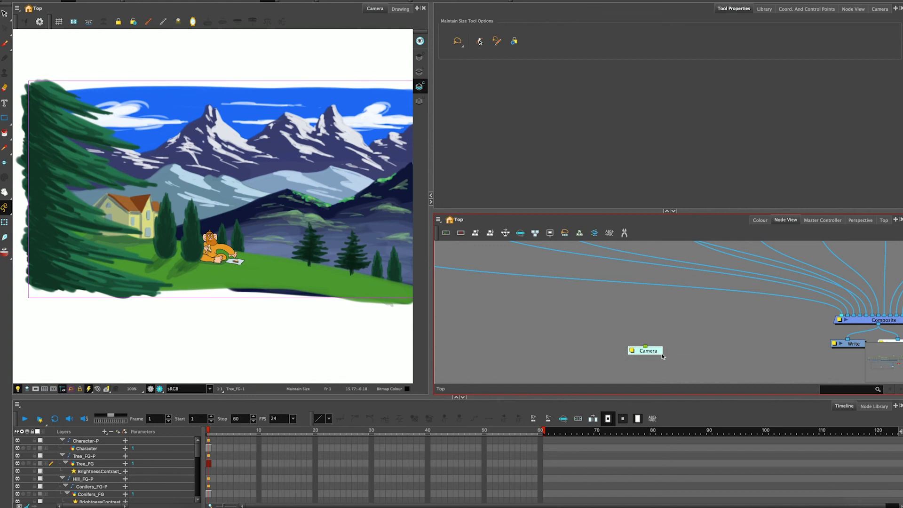
Add a parent peg to the Camera node and place it just above that node in the network
{"action": "key", "text": "super+p"}
{"action": "left_click", "coordinate": [661, 312]}
{"action": "left_click_drag", "start_coordinate": [655, 304], "coordinate": [653, 326]}
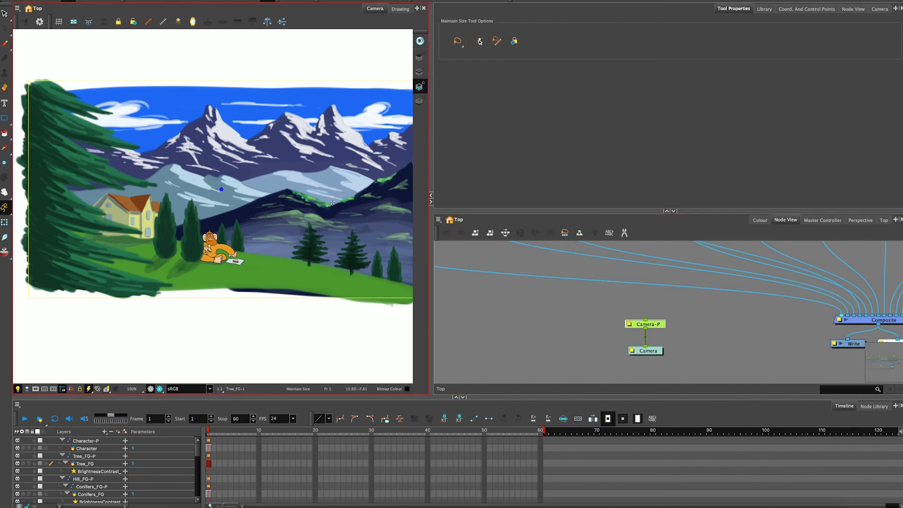
Push the camera closer to the landscape with the Transform tool on its peg, and deselect the peg in the node network
{"action": "scroll", "coordinate": [259, 212], "scroll_direction": "down", "scroll_amount": 3}
{"action": "scroll", "coordinate": [317, 157], "scroll_direction": "up", "scroll_amount": 2}
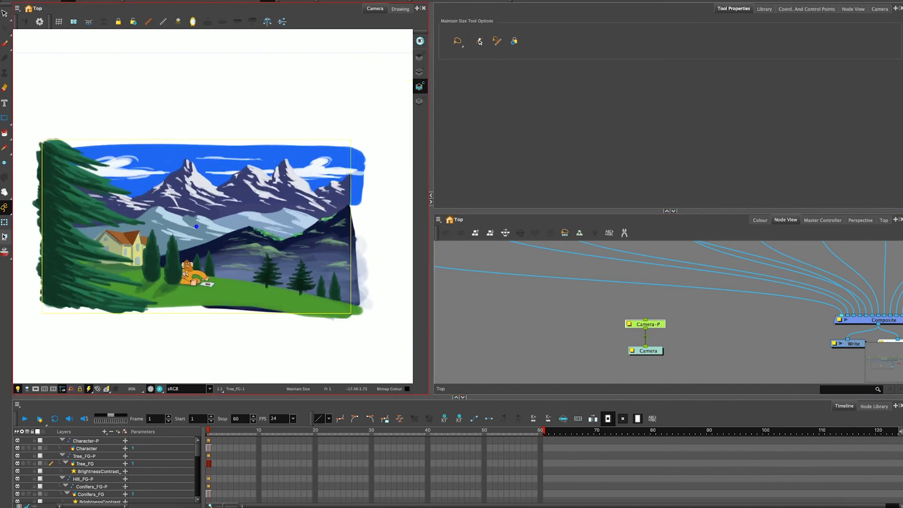
{"action": "left_click", "coordinate": [5, 222]}
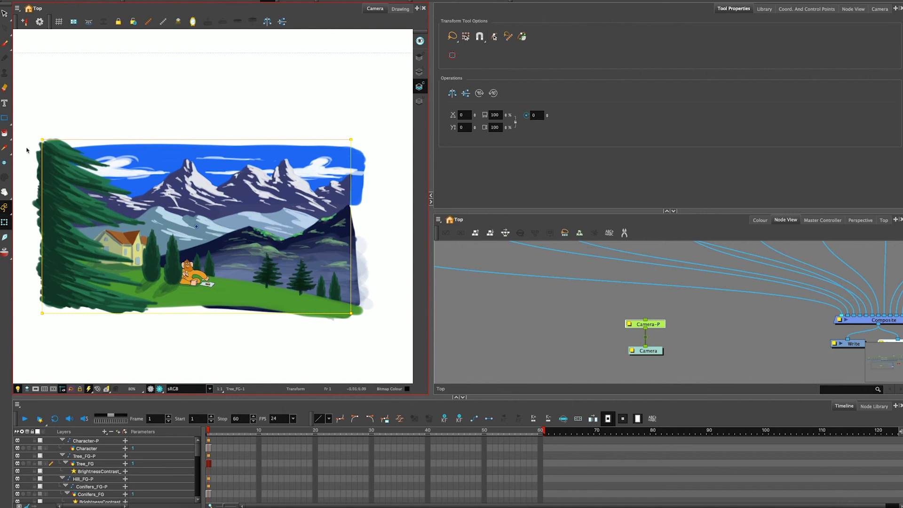
{"action": "left_click_drag", "start_coordinate": [39, 138], "coordinate": [39, 163]}
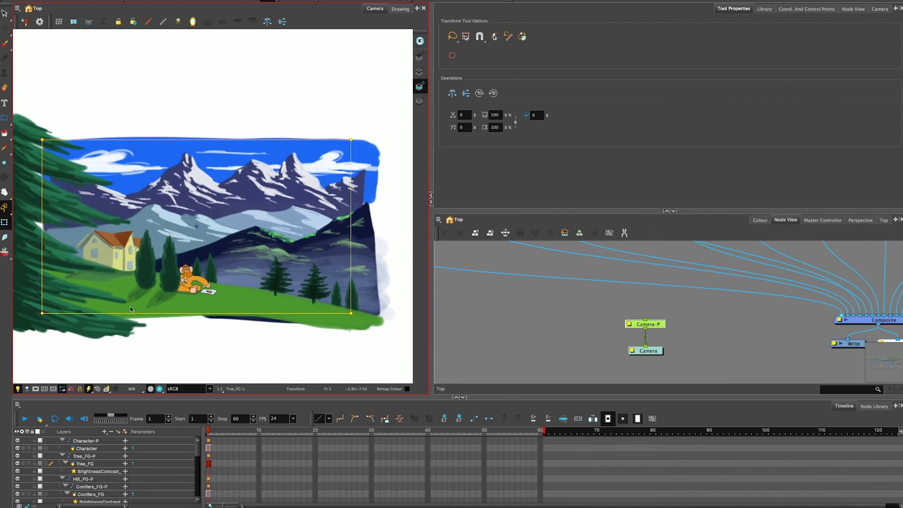
{"action": "left_click", "coordinate": [608, 322]}
{"action": "scroll", "coordinate": [596, 329], "scroll_direction": "down", "scroll_amount": 5}
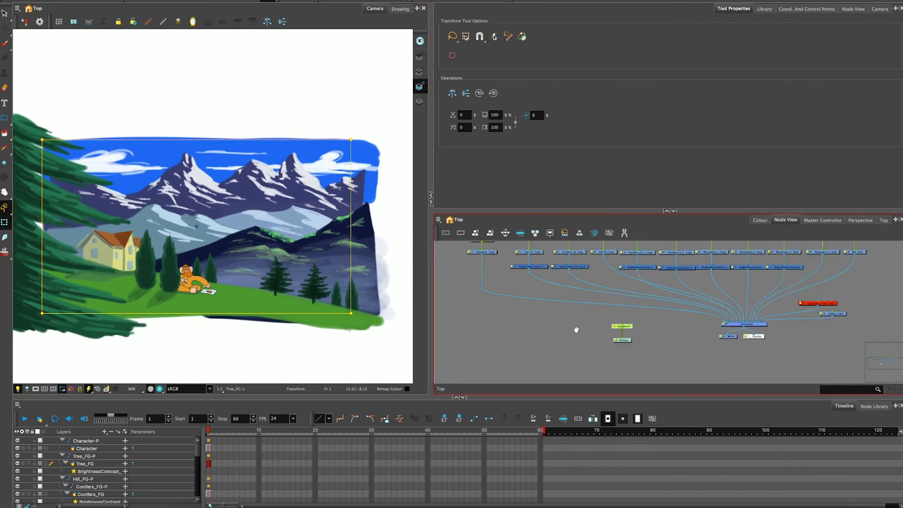
{"action": "left_click_drag", "start_coordinate": [574, 328], "coordinate": [552, 361]}
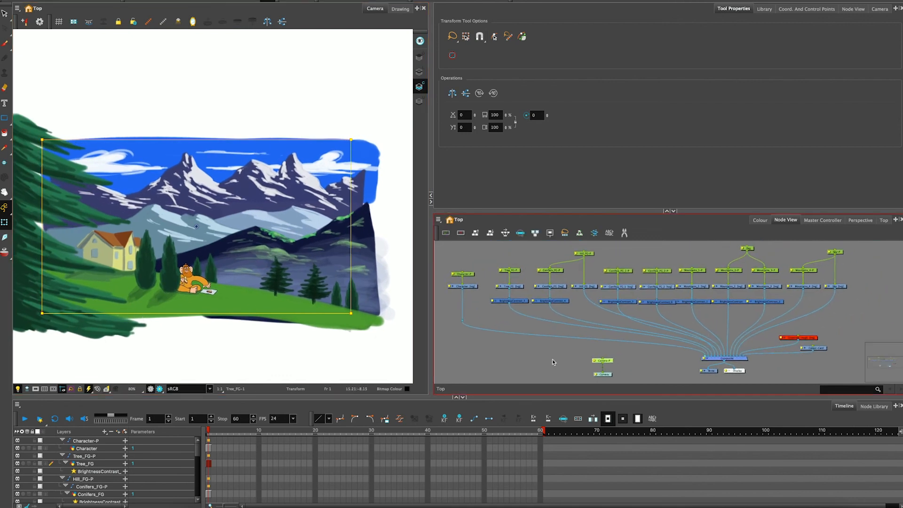
{"action": "left_click", "coordinate": [551, 358]}
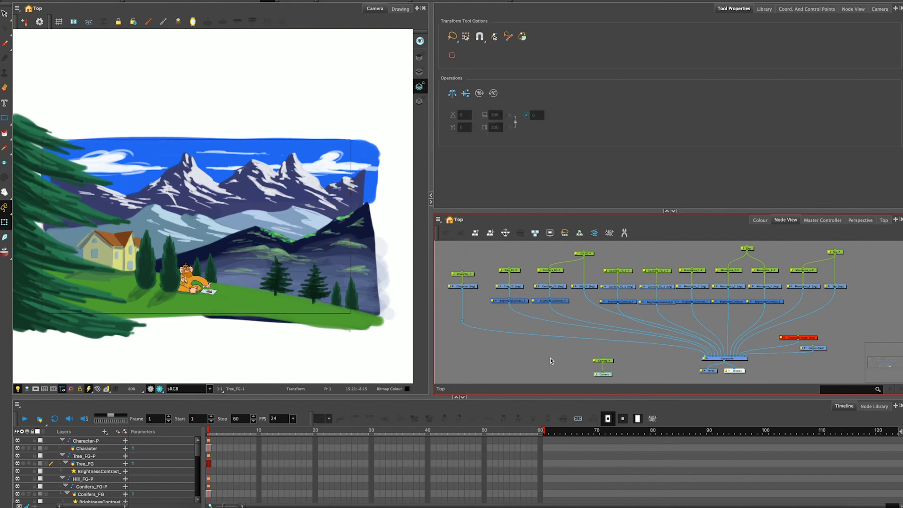